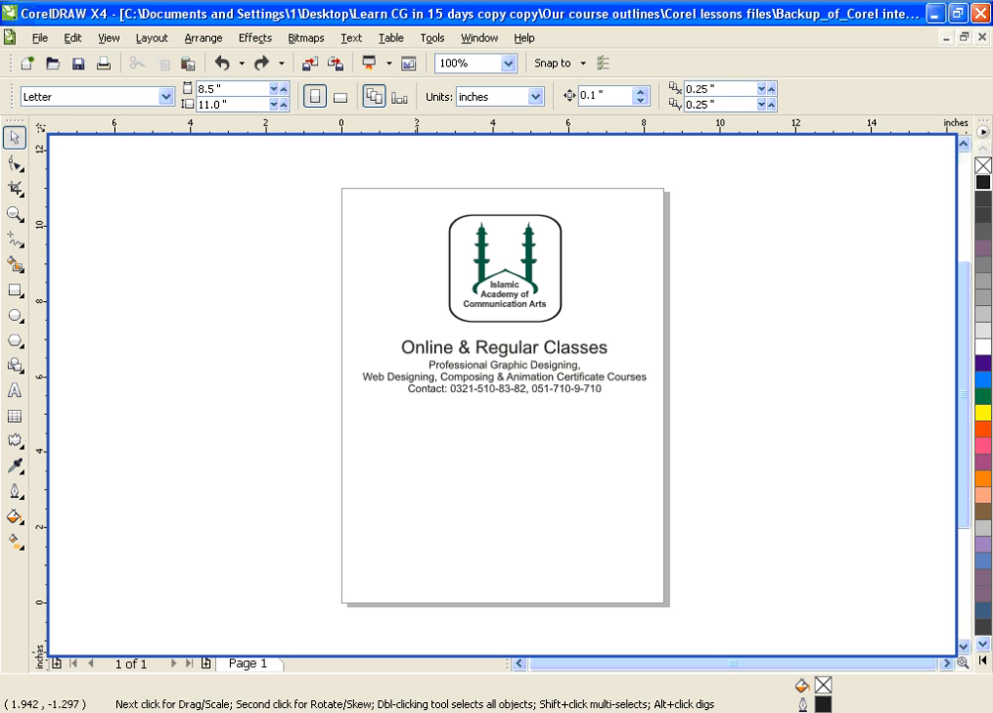
Switch to CorelDRAW 9 with the "Backup_of_Corel interface for lessons" document
{"action": "left_click", "coordinate": [377, 712]}
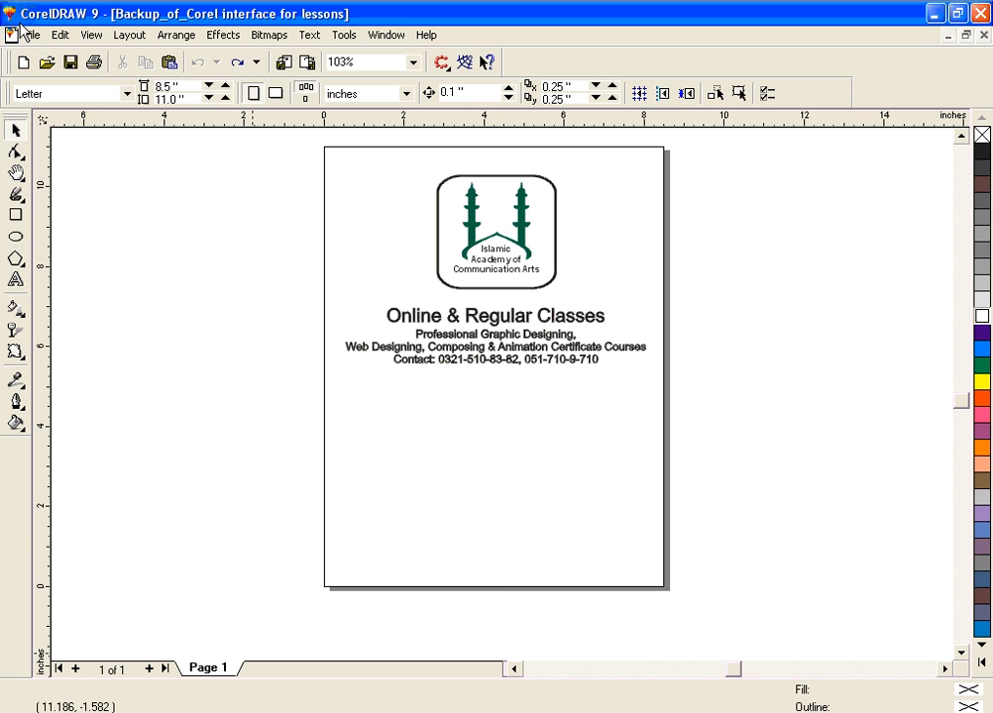
{"action": "left_click", "coordinate": [458, 528]}
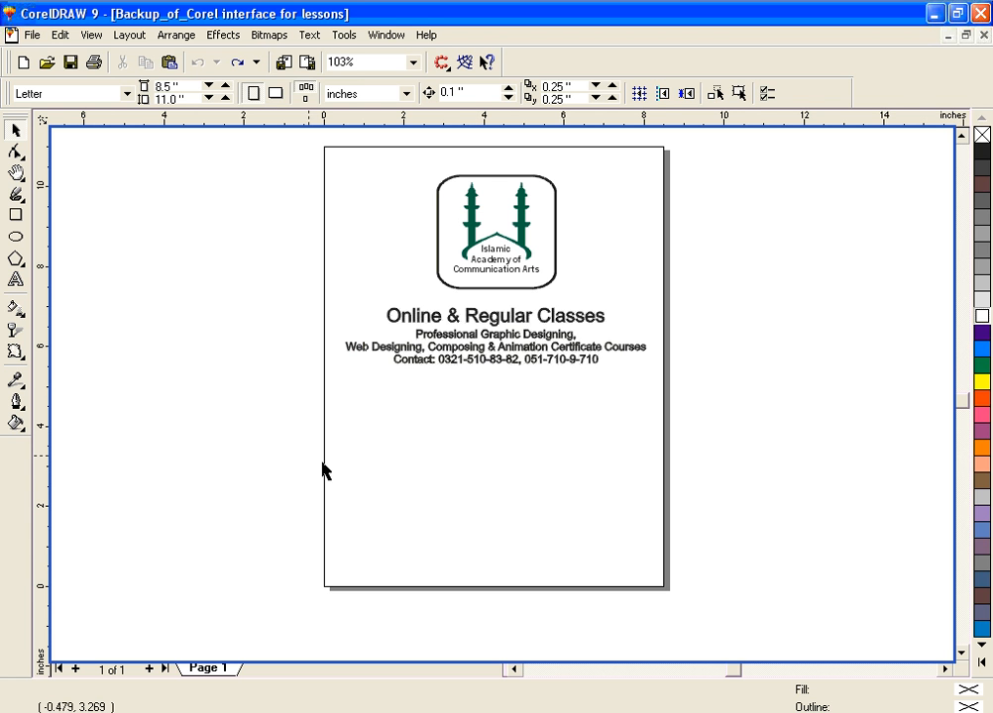
Create a paragraph text frame about 3 × 5.7 inches beside the page and paste the copied "What is Raw Honey?" text into it
{"action": "left_click", "coordinate": [16, 285]}
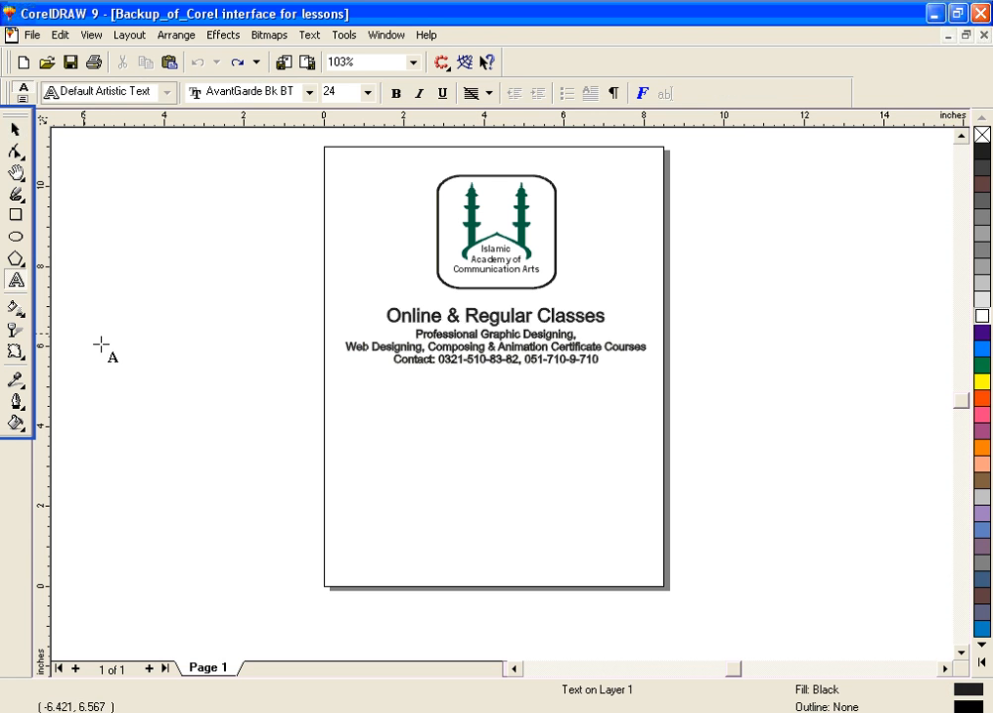
{"action": "left_click_drag", "start_coordinate": [122, 368], "coordinate": [241, 596]}
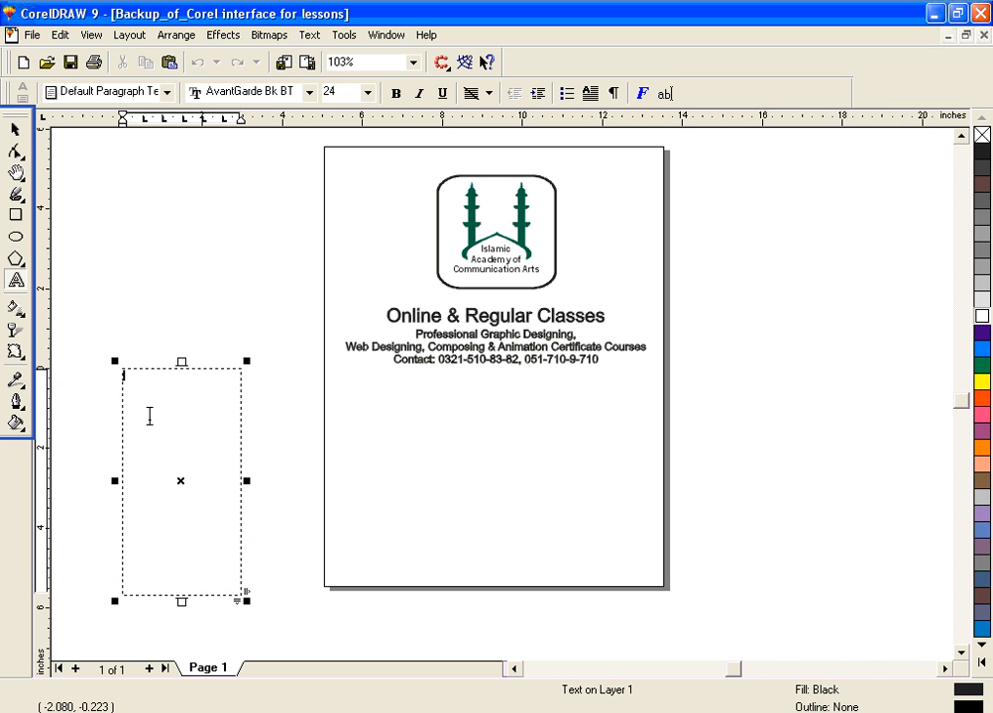
{"action": "key", "text": "ctrl+v"}
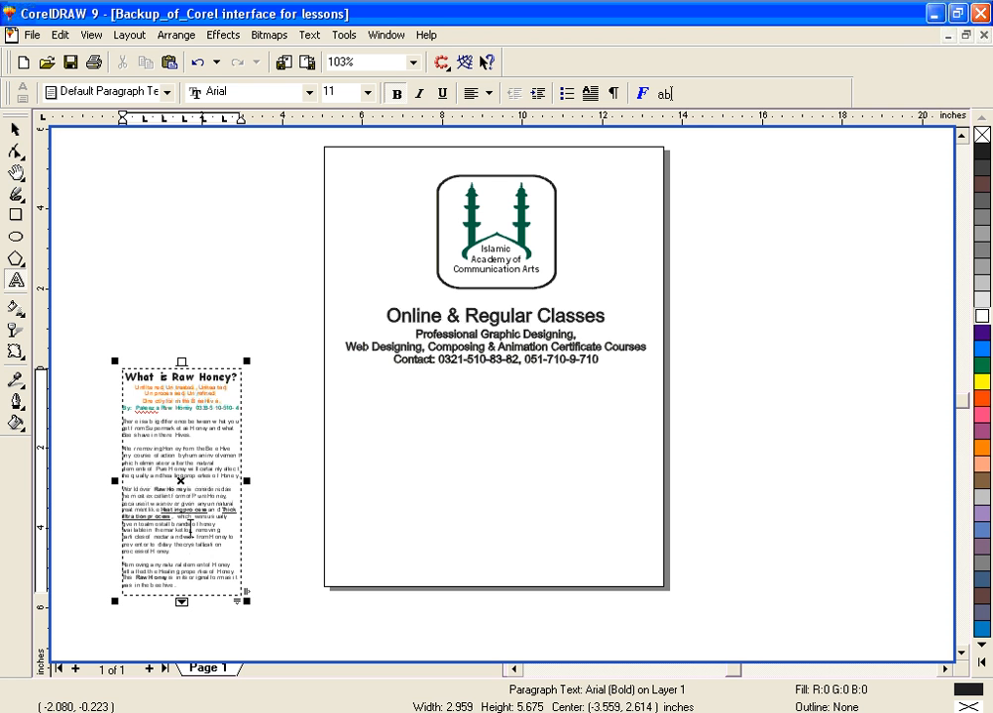
Raise the honey text frame and stretch it to about 9.65 inches high, undo the stretch, and move the frame back down
{"action": "left_click_drag", "start_coordinate": [186, 484], "coordinate": [194, 328]}
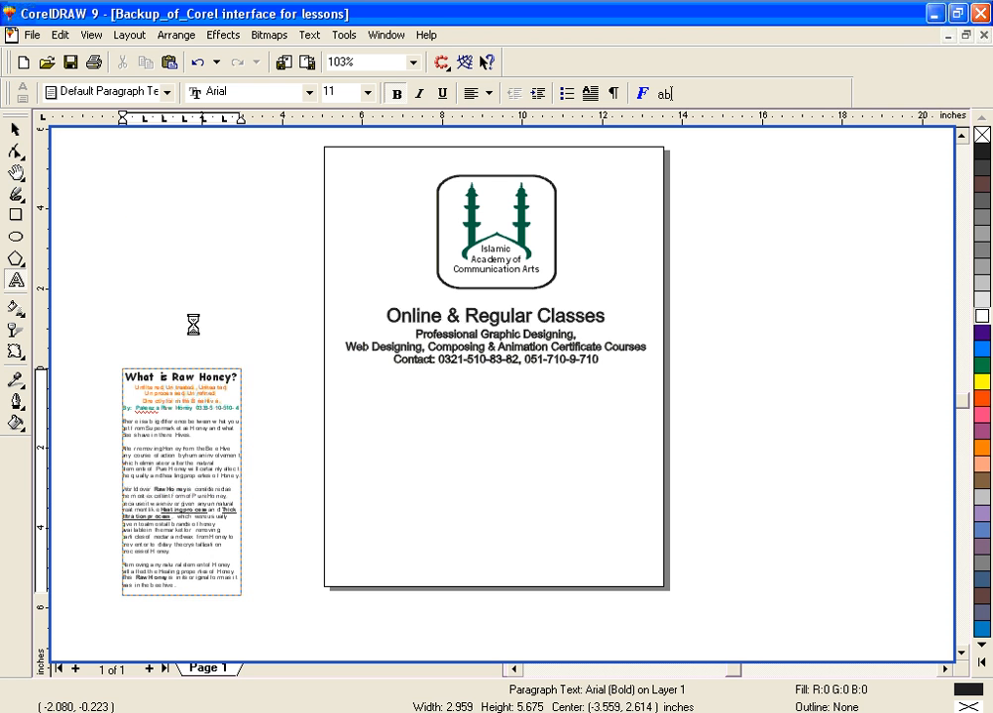
{"action": "left_click_drag", "start_coordinate": [190, 444], "coordinate": [197, 600]}
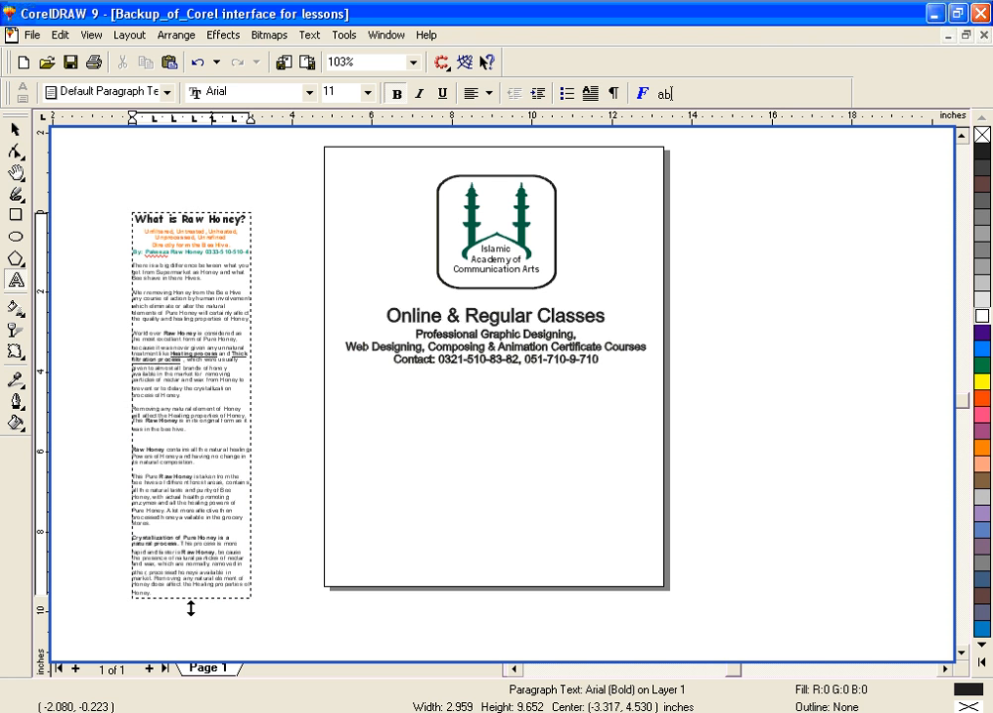
{"action": "key", "text": "ctrl+z"}
{"action": "left_click_drag", "start_coordinate": [193, 324], "coordinate": [196, 484]}
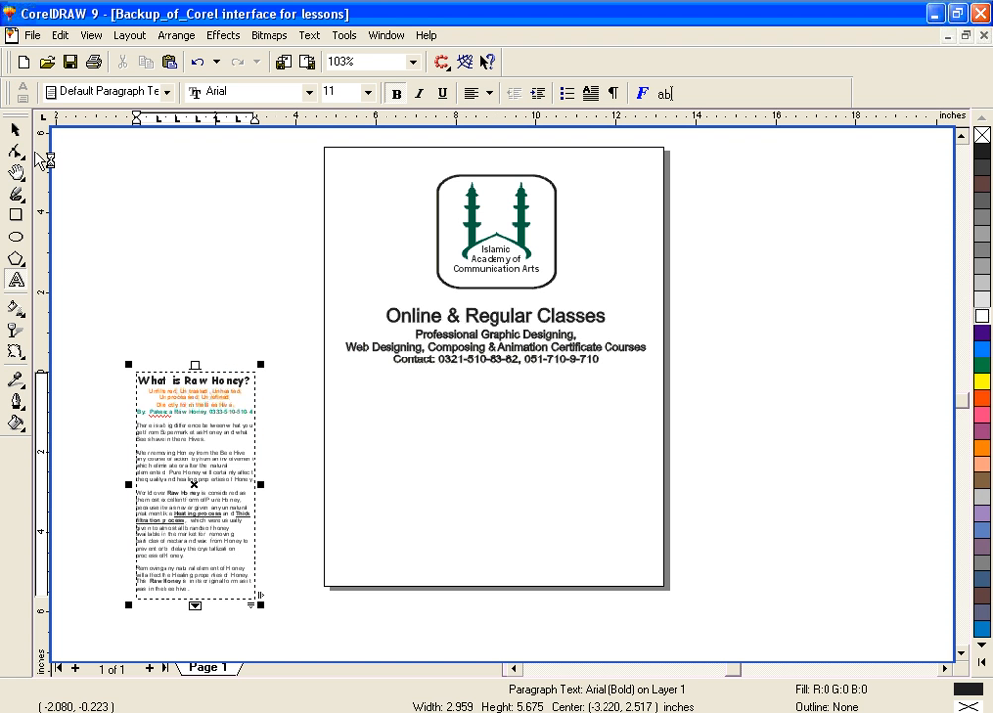
Flow the frame's overflow text into a new linked frame about 3.3 × 5.5 inches over the page's lower-left area
{"action": "left_click", "coordinate": [15, 130]}
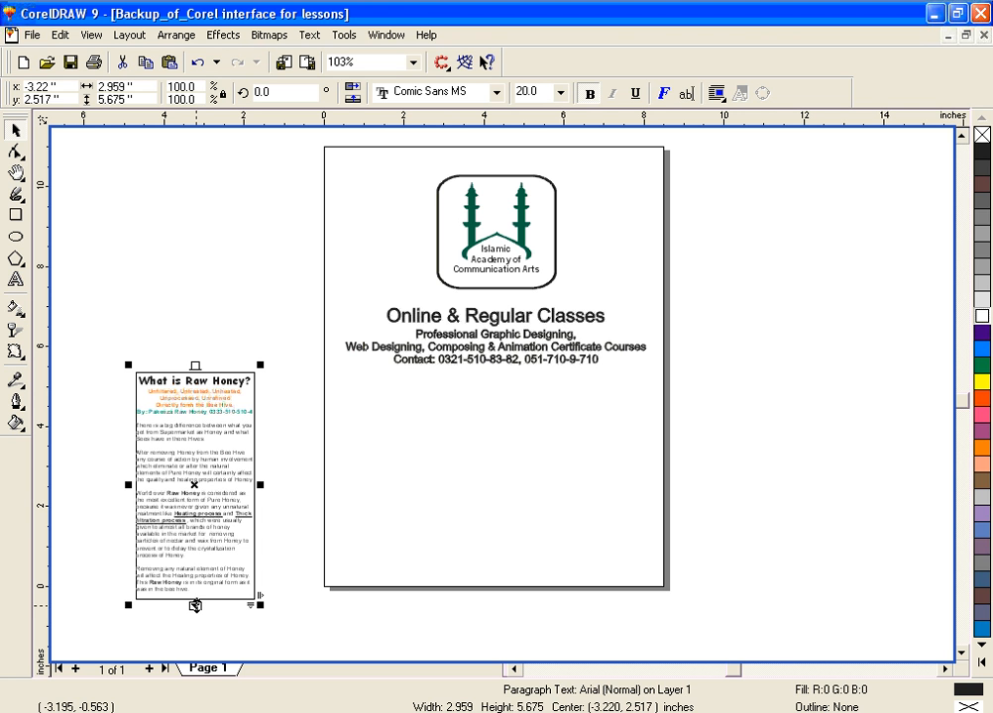
{"action": "left_click_drag", "start_coordinate": [195, 606], "coordinate": [312, 594]}
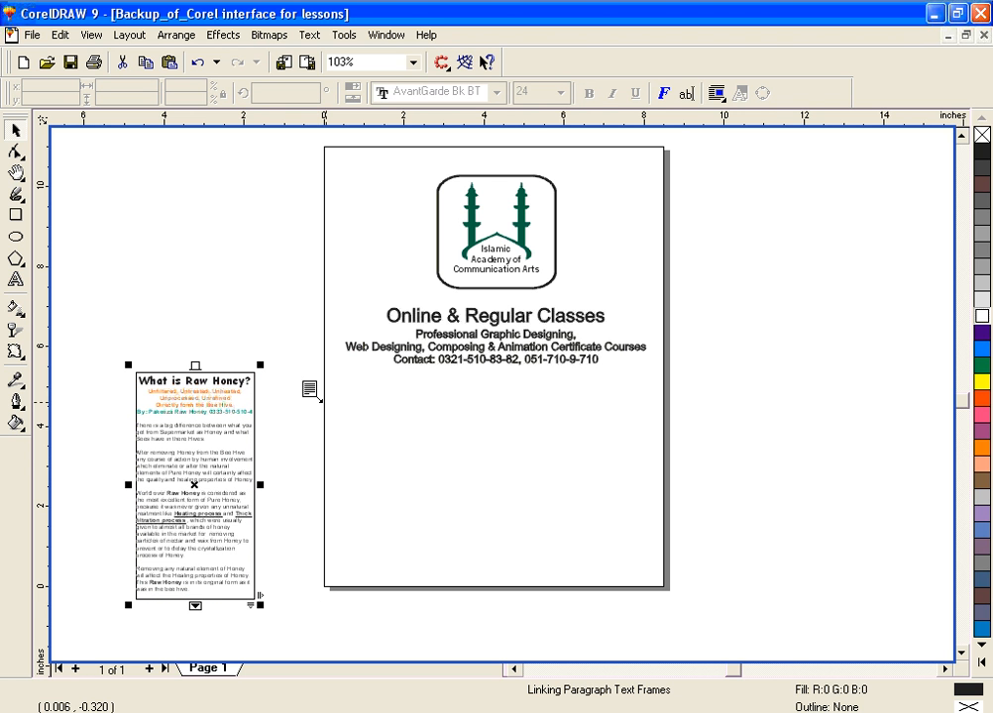
{"action": "left_click_drag", "start_coordinate": [314, 391], "coordinate": [449, 612]}
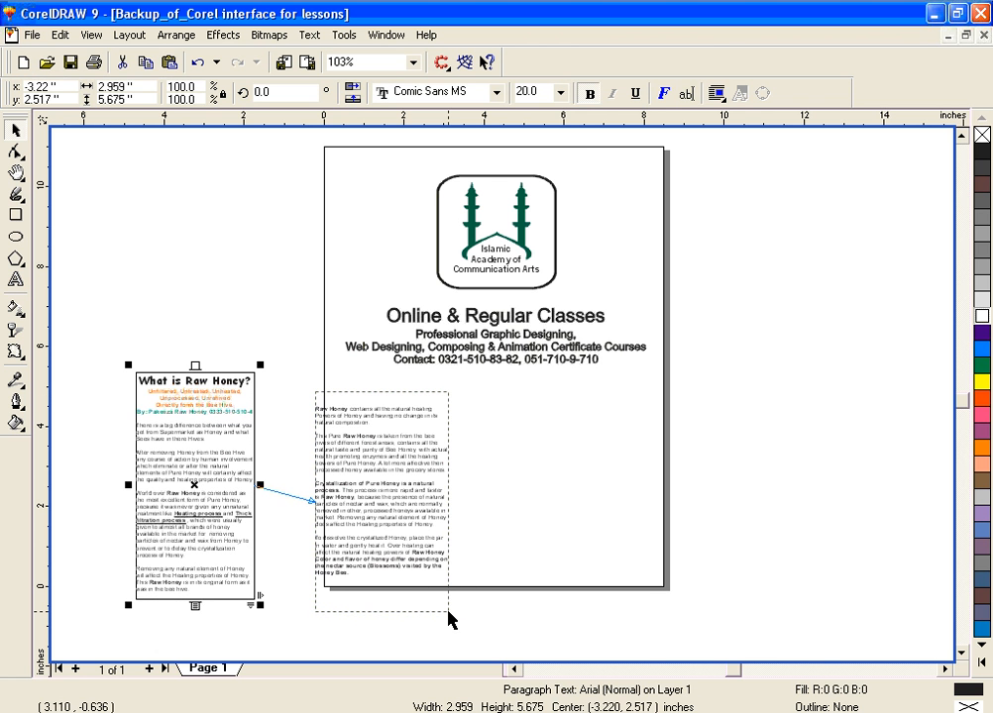
{"action": "left_click", "coordinate": [367, 506]}
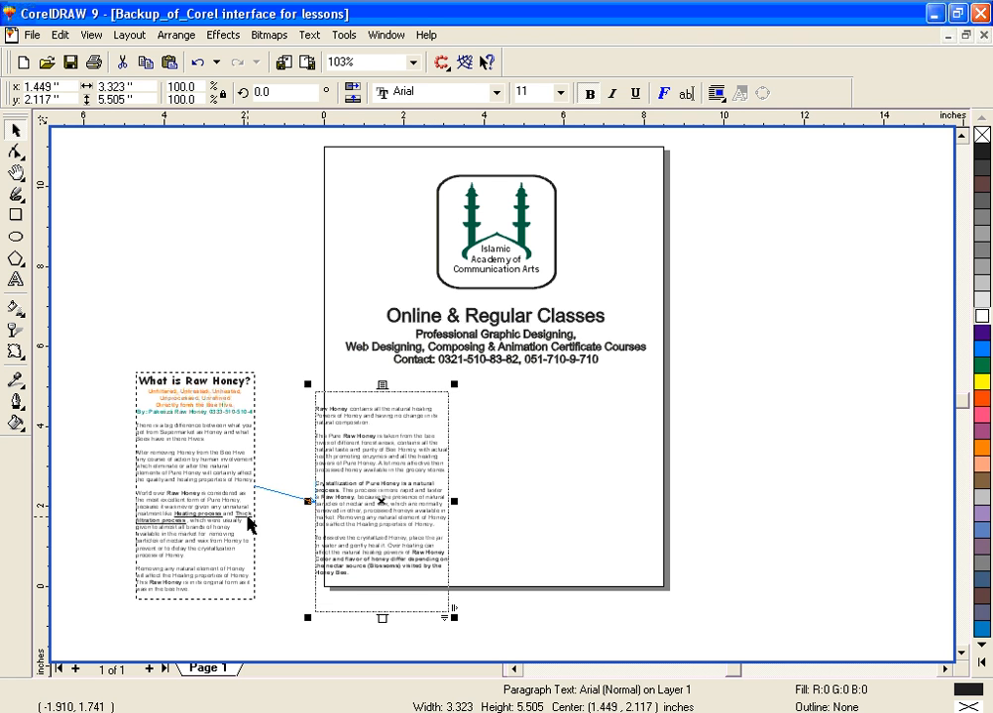
Undo the linked text frame, the frame moves and the pasted honey text
{"action": "key", "text": "ctrl+z"}
{"action": "key", "text": "ctrl+z"}
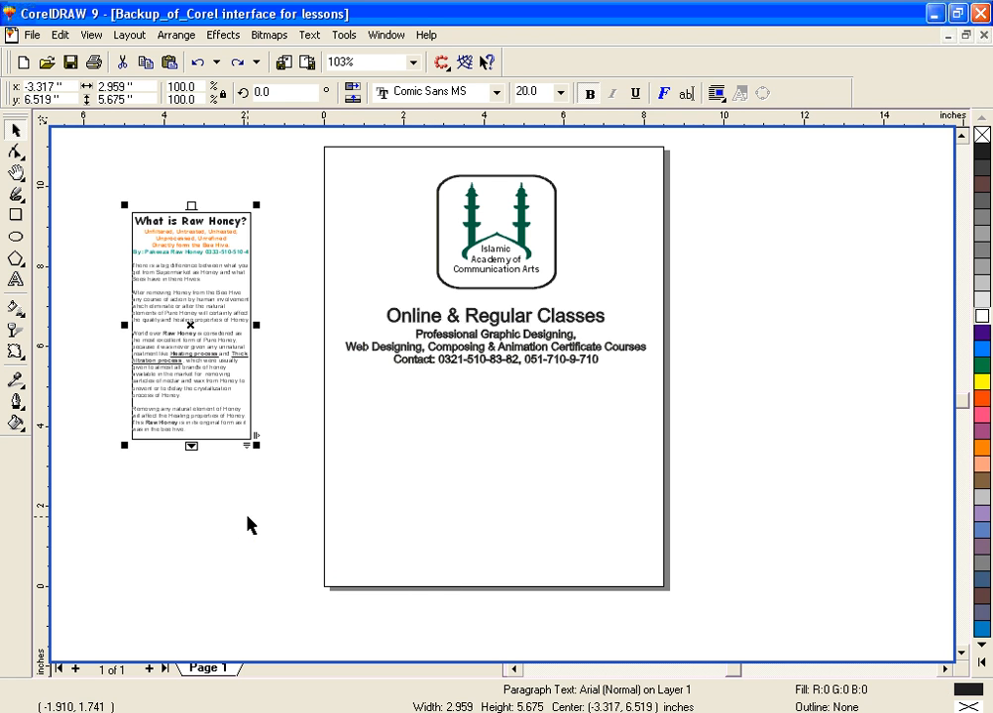
{"action": "key", "text": "ctrl+z"}
{"action": "key", "text": "ctrl+z"}
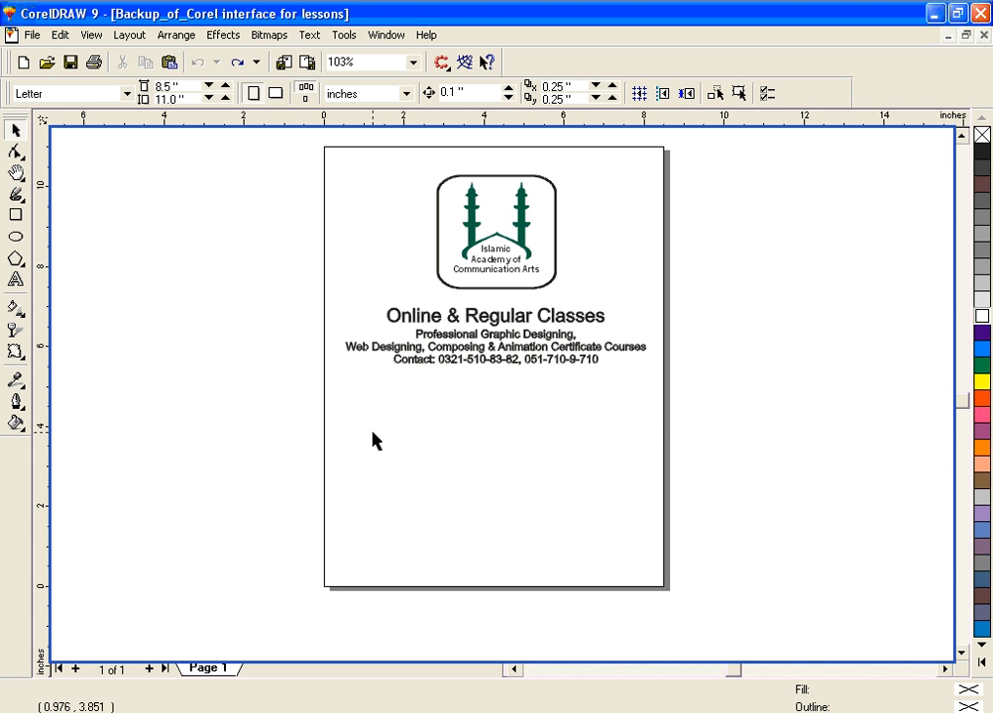
Draw an ellipse about 3.9 × 1.8 inches beside the page and a circle about 3.4 inches wide in the page's lower half
{"action": "left_click", "coordinate": [15, 236]}
{"action": "left_click_drag", "start_coordinate": [166, 402], "coordinate": [319, 477]}
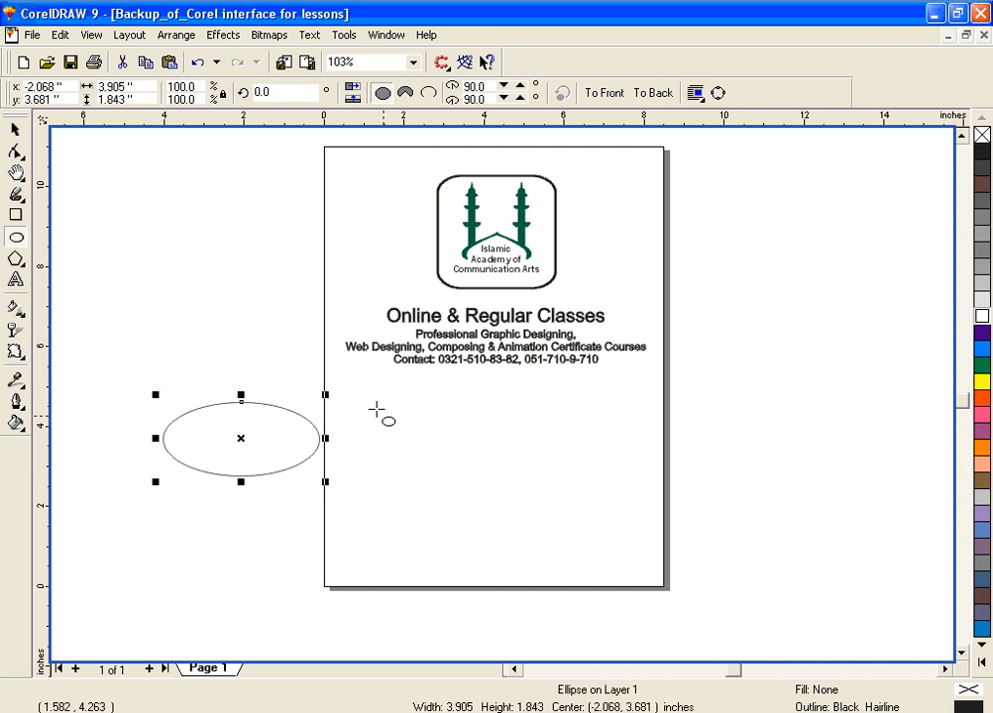
{"action": "left_click_drag", "start_coordinate": [373, 403], "coordinate": [468, 534]}
Draw two six-sided polygons, one about 3.1 × 3.6 inches placed right of the page and one about 7.6 × 2.3 inches below it
{"action": "left_click", "coordinate": [15, 258]}
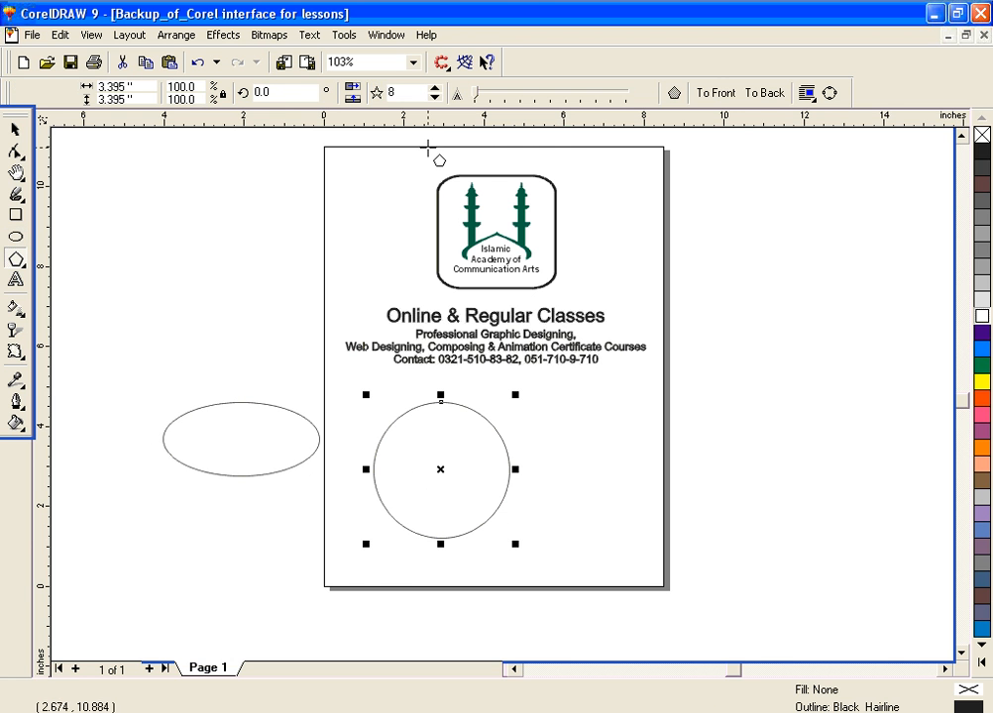
{"action": "left_click", "coordinate": [435, 97]}
{"action": "left_click", "coordinate": [435, 97]}
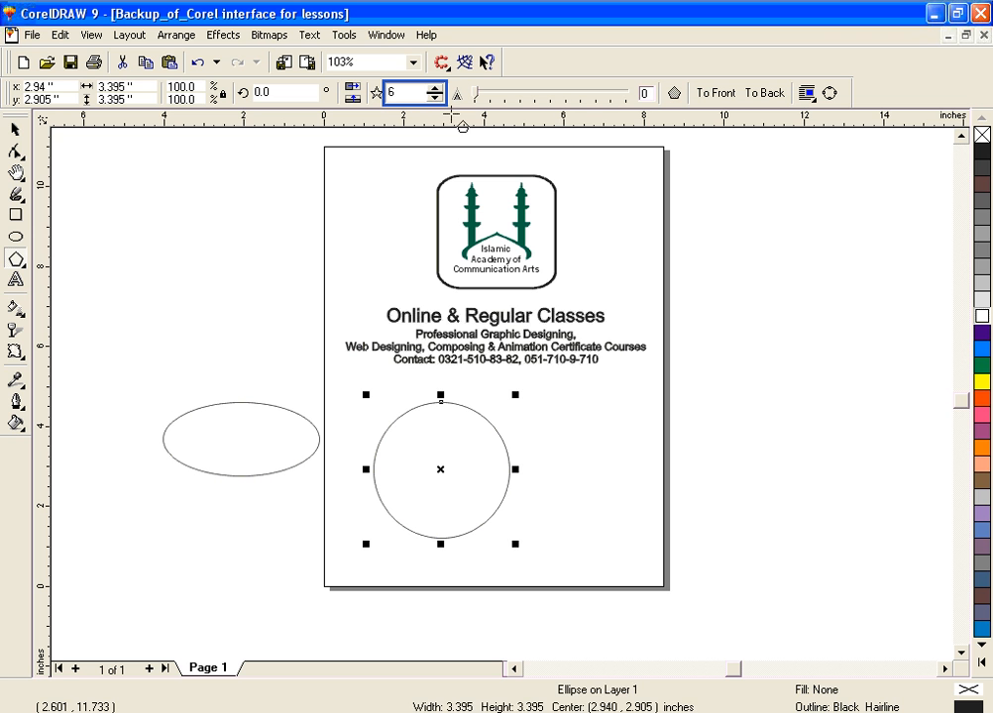
{"action": "left_click_drag", "start_coordinate": [615, 430], "coordinate": [755, 580]}
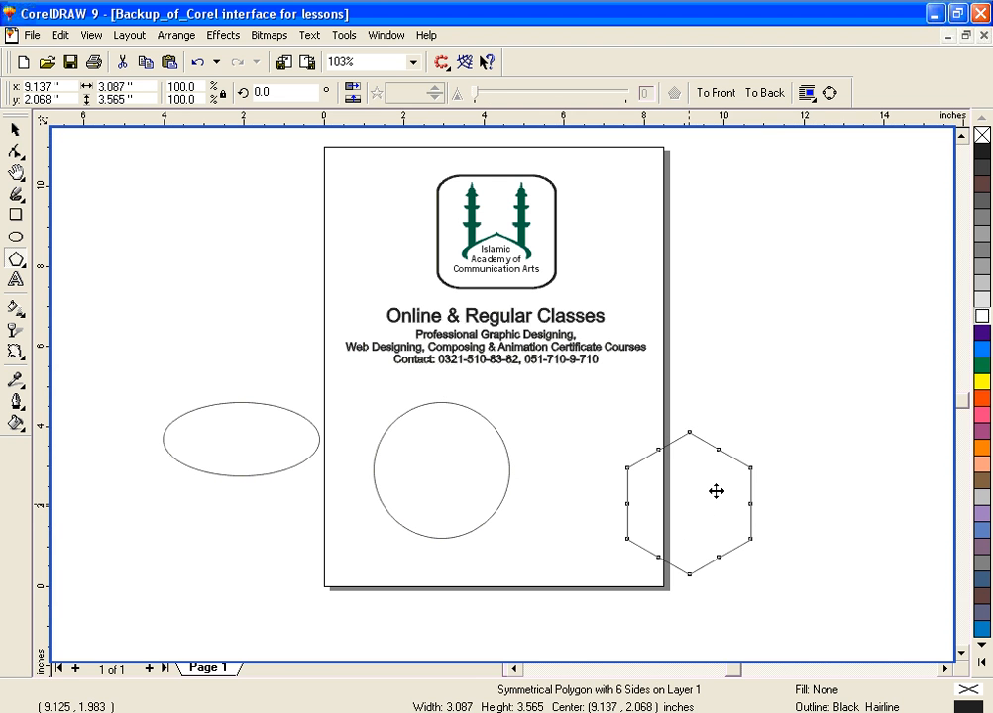
{"action": "left_click_drag", "start_coordinate": [690, 504], "coordinate": [787, 403]}
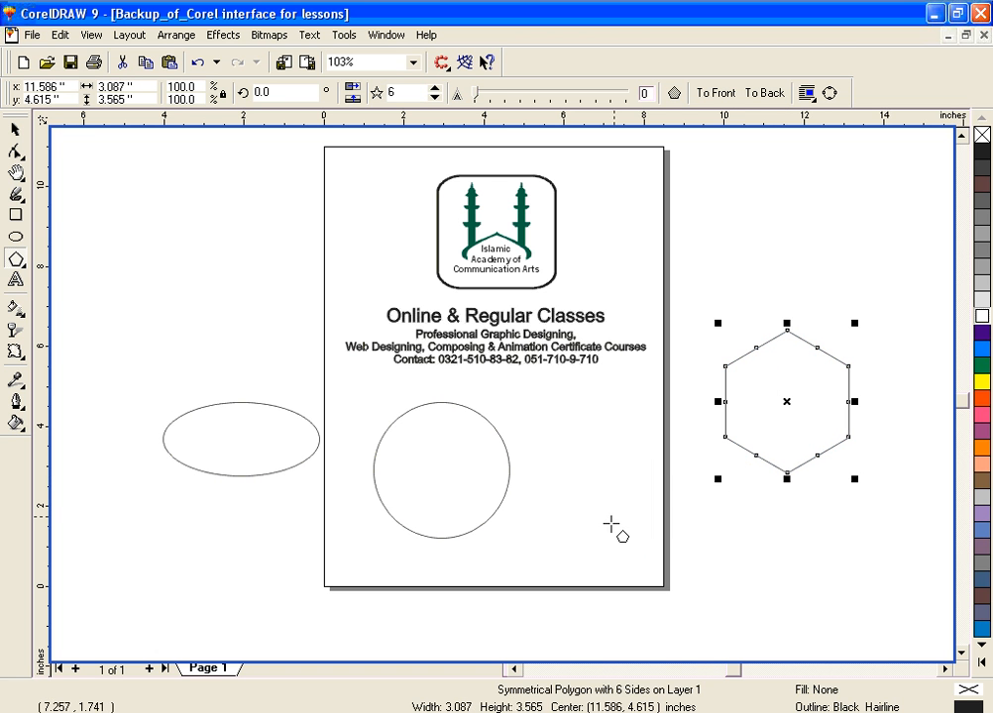
{"action": "left_click_drag", "start_coordinate": [524, 547], "coordinate": [875, 639]}
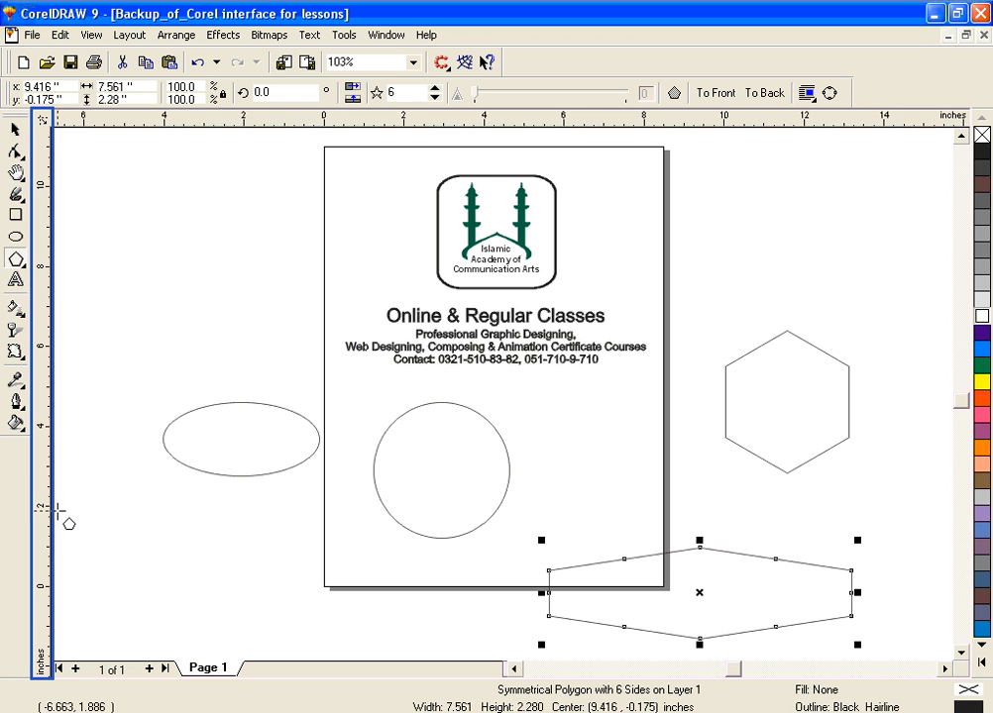
Enlarge the ellipse beside the page to about 5.4 × 3.2 inches
{"action": "left_click", "coordinate": [15, 128]}
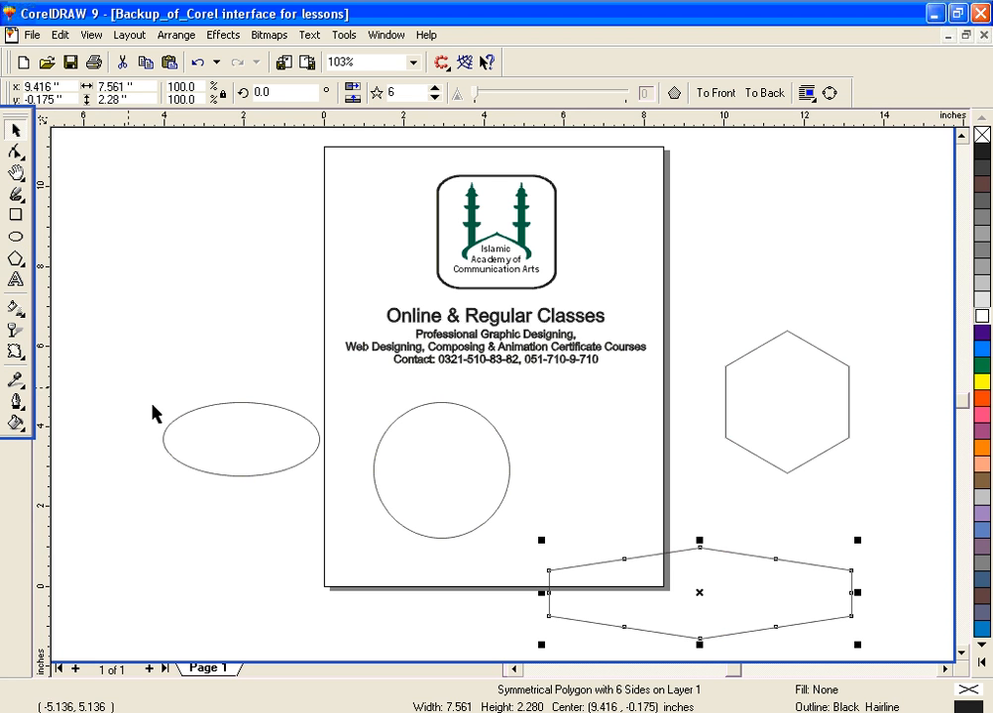
{"action": "left_click", "coordinate": [164, 435]}
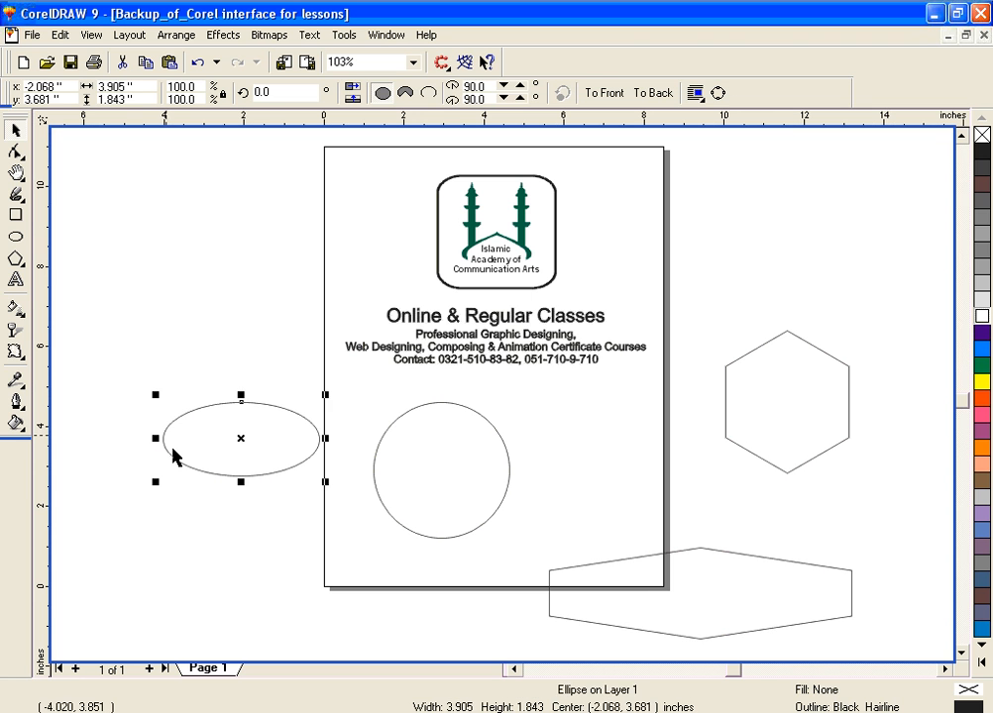
{"action": "left_click_drag", "start_coordinate": [155, 481], "coordinate": [97, 585]}
{"action": "left_click_drag", "start_coordinate": [208, 395], "coordinate": [209, 370]}
Create a paragraph text frame inside the enlarged ellipse and paste the copied "What is Raw Honey?" text into it
{"action": "left_click", "coordinate": [16, 282]}
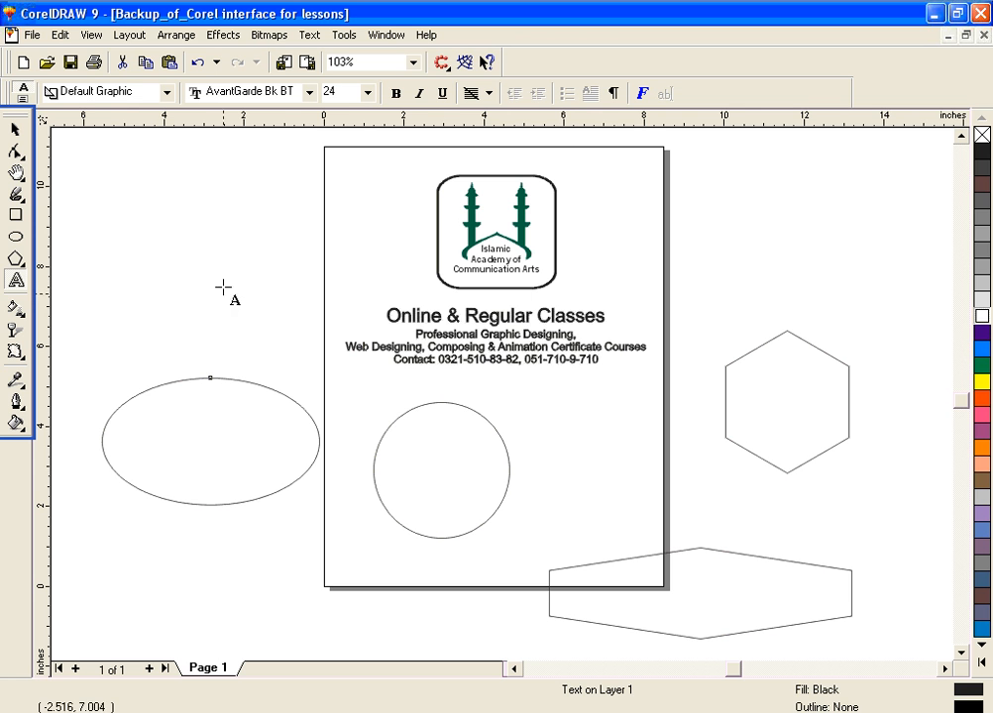
{"action": "left_click", "coordinate": [156, 380]}
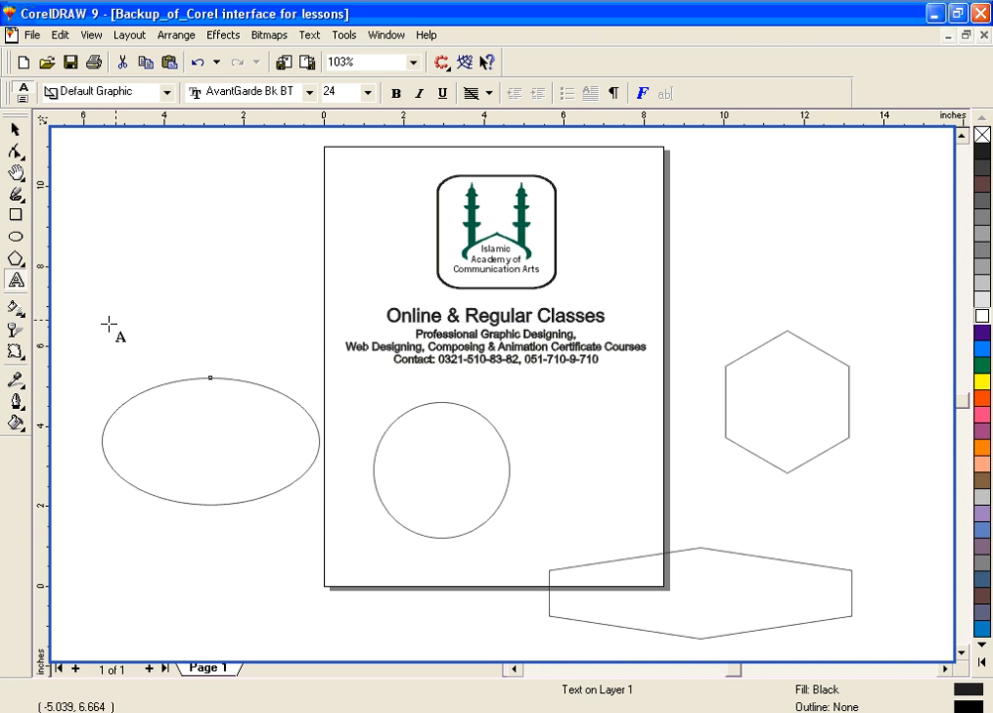
{"action": "left_click", "coordinate": [155, 385]}
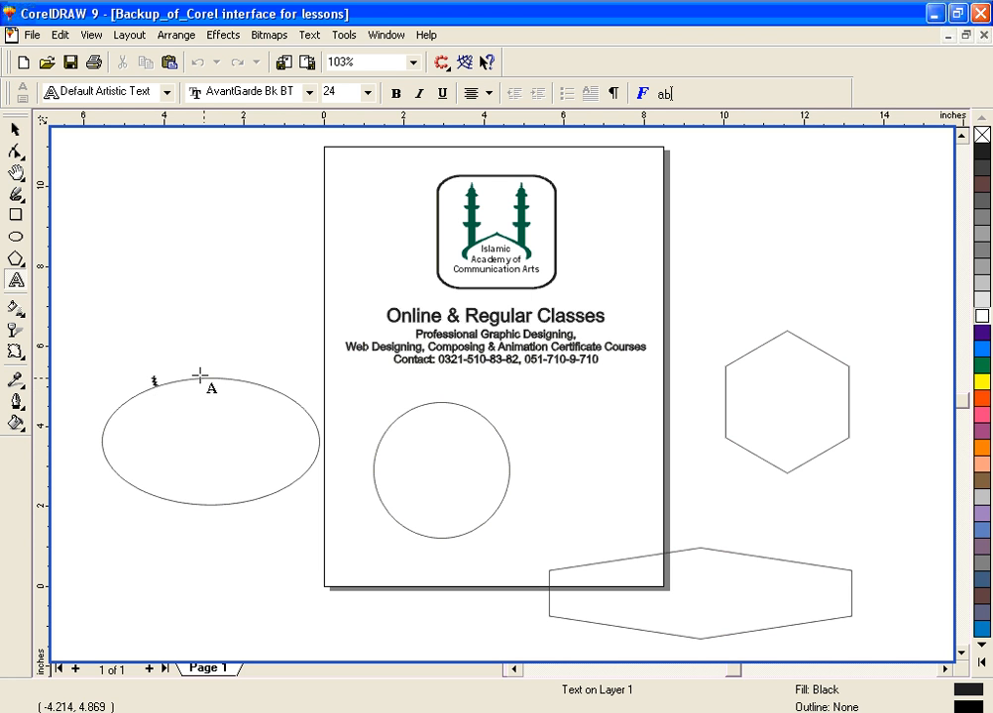
{"action": "left_click", "coordinate": [15, 128]}
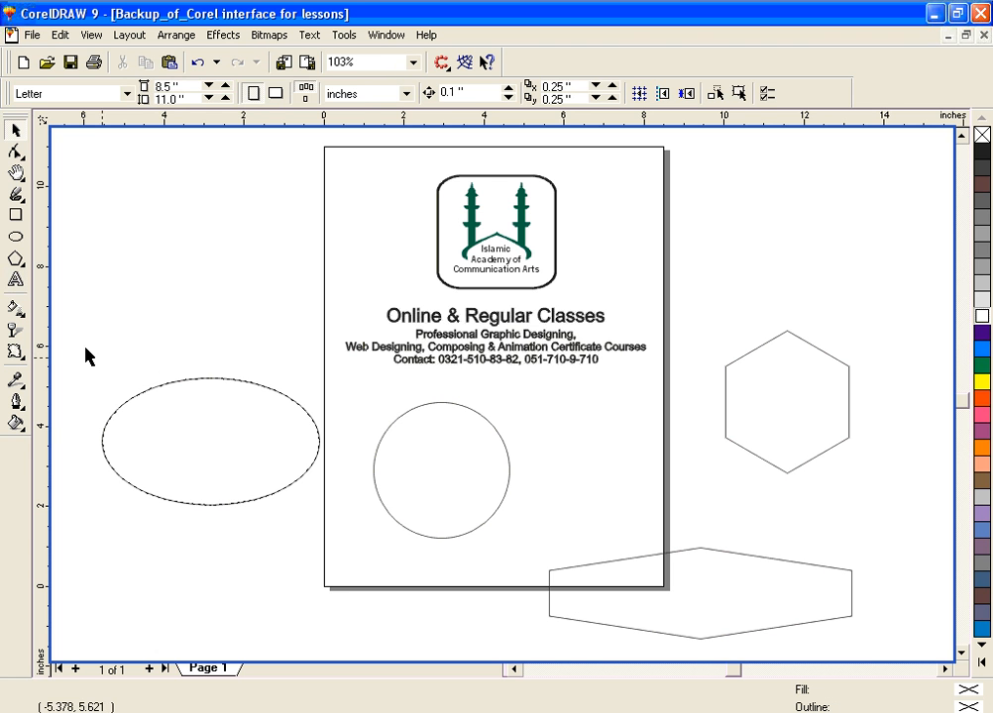
{"action": "left_click", "coordinate": [15, 279]}
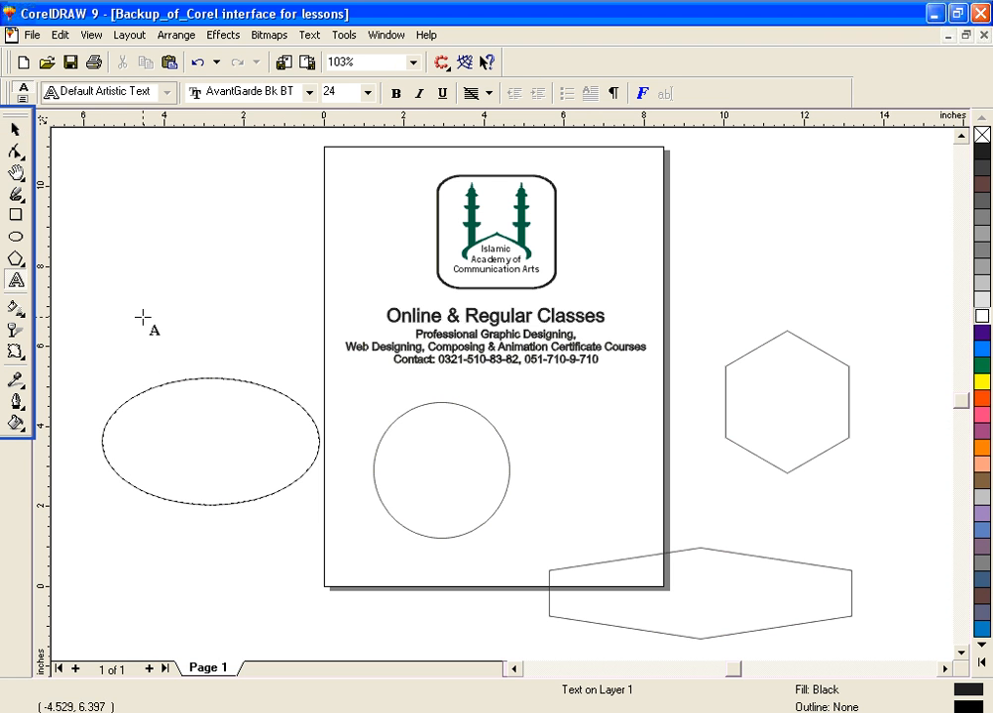
{"action": "left_click", "coordinate": [156, 389]}
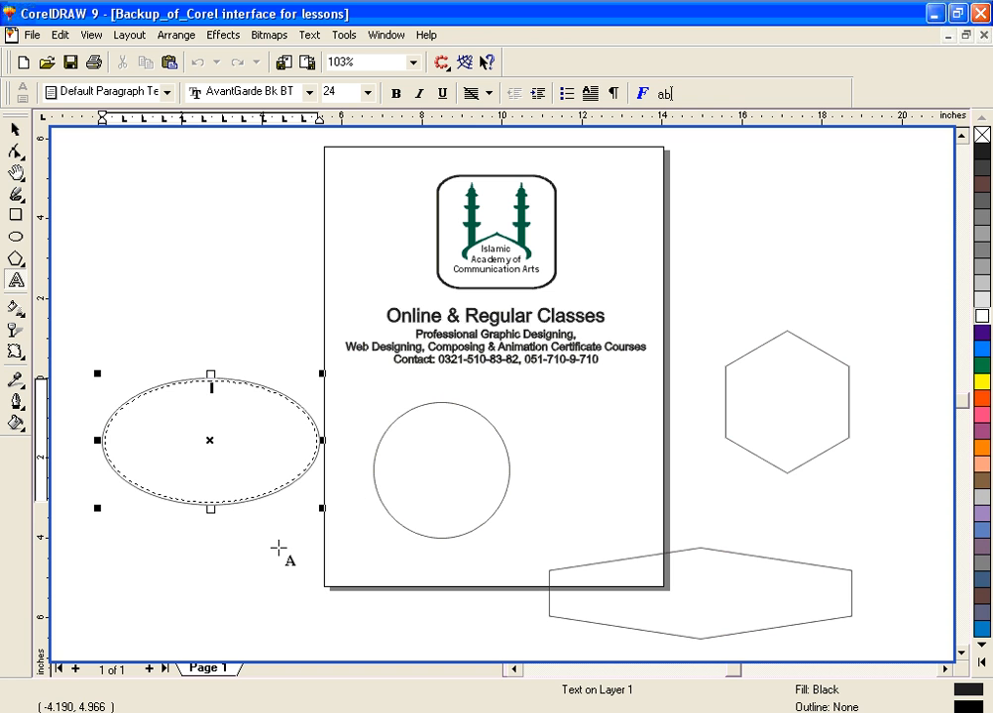
{"action": "key", "text": "ctrl+v"}
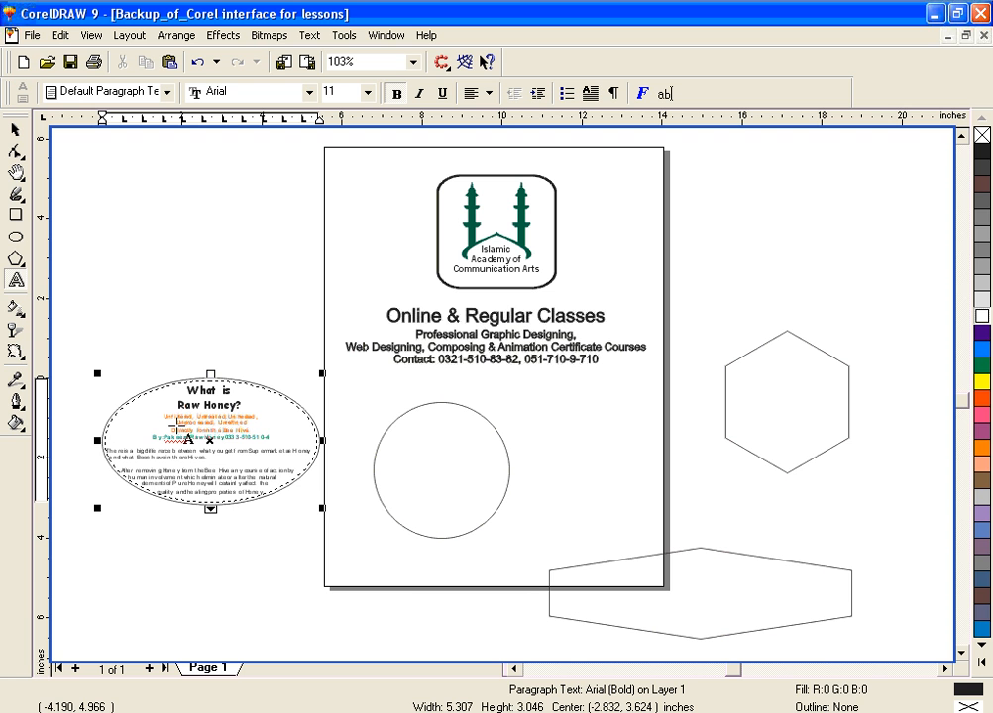
Link the ellipse's overflow text into the circle on the page and select the circle with its text
{"action": "left_click_drag", "start_coordinate": [213, 510], "coordinate": [213, 523]}
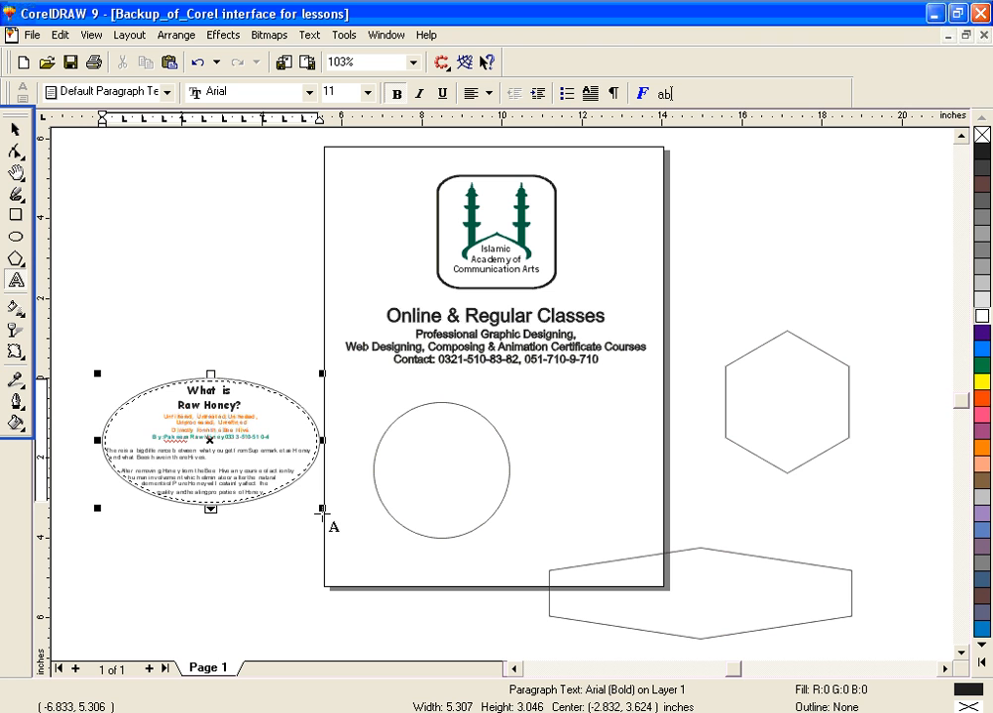
{"action": "left_click", "coordinate": [210, 510]}
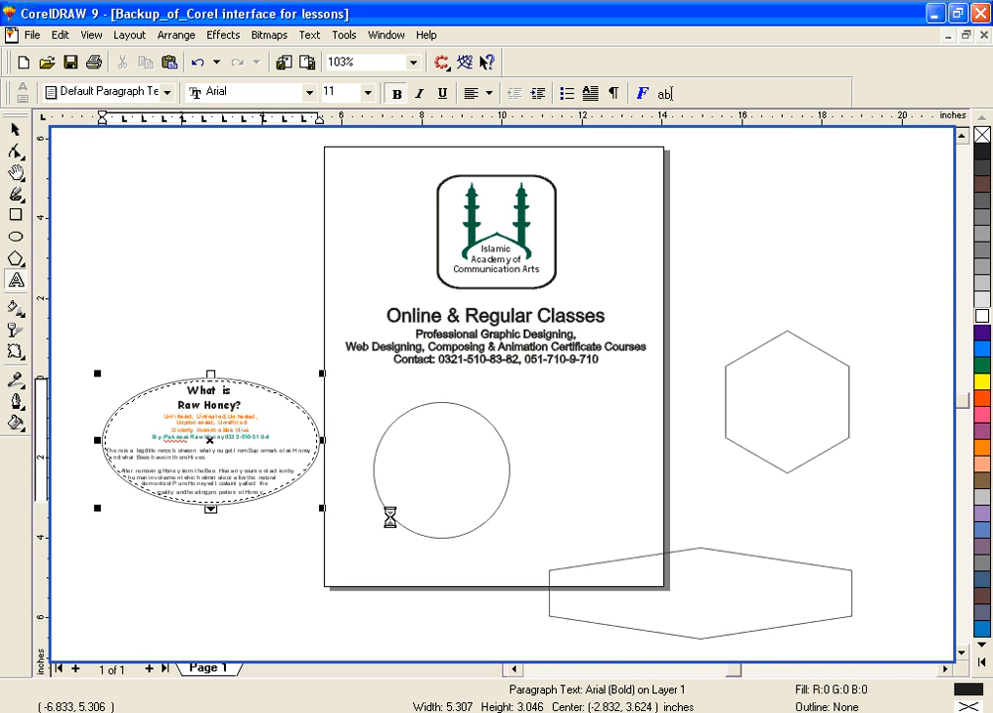
{"action": "left_click", "coordinate": [13, 132]}
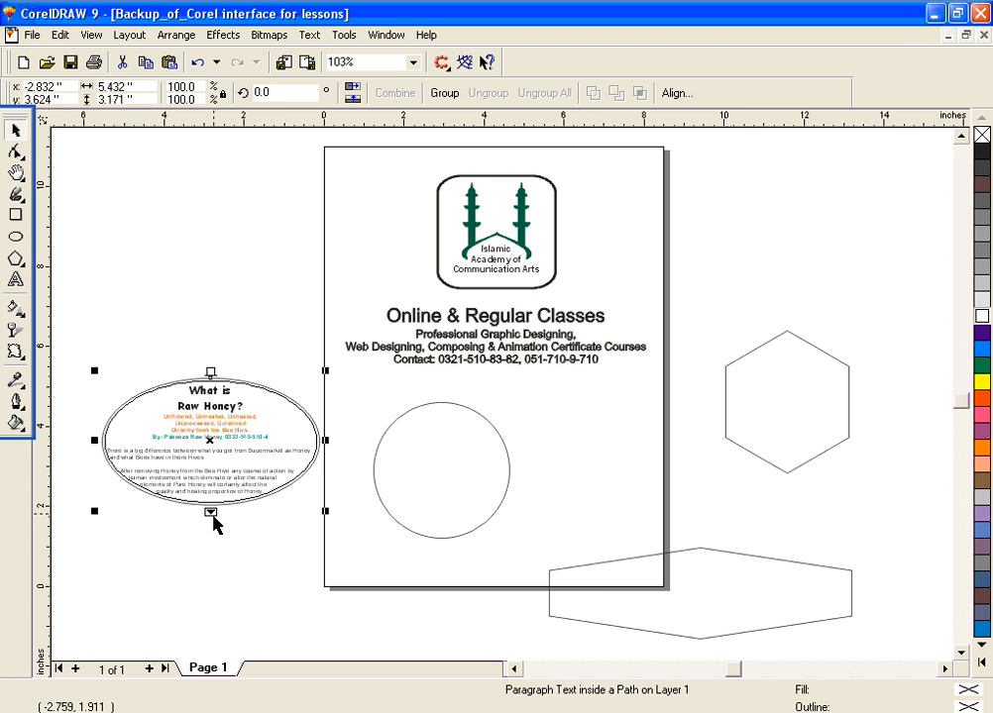
{"action": "left_click_drag", "start_coordinate": [208, 513], "coordinate": [372, 522]}
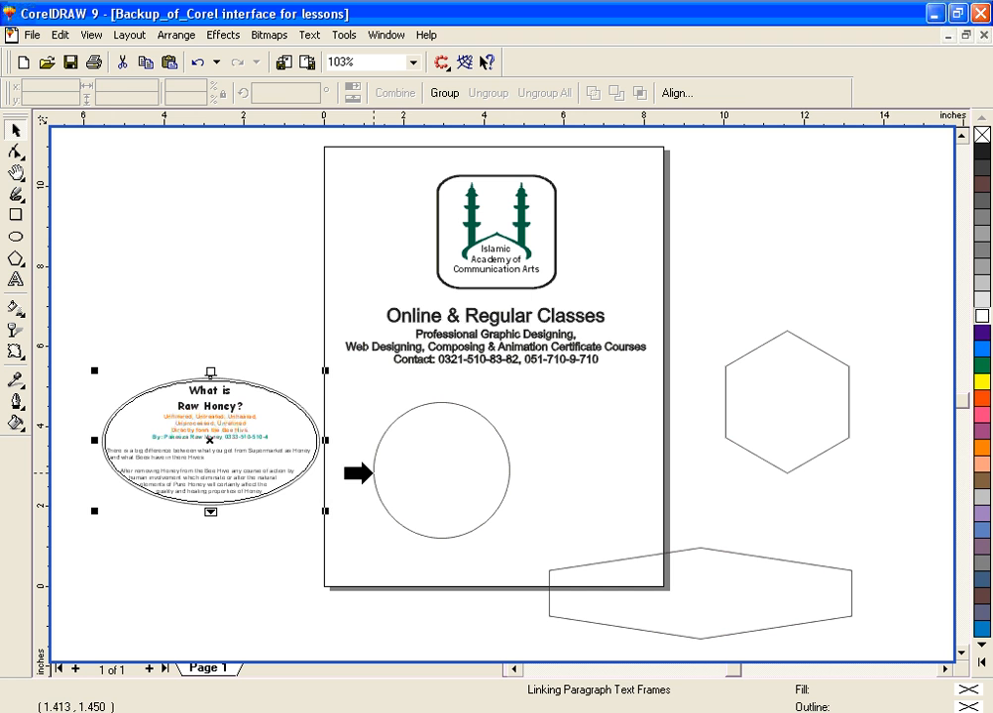
{"action": "left_click", "coordinate": [371, 473]}
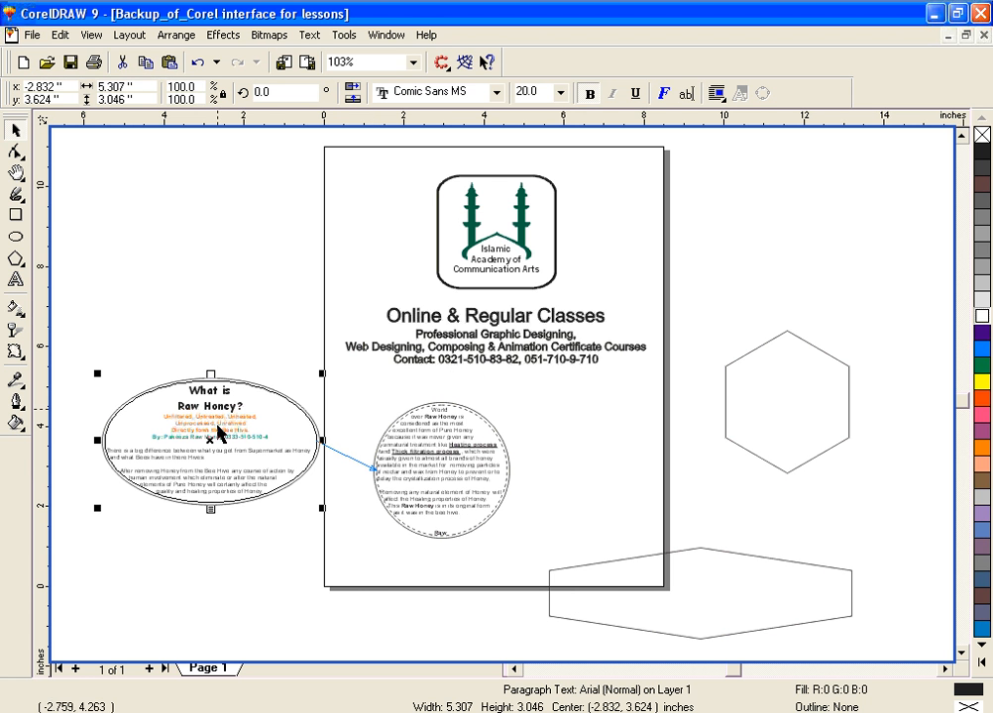
{"action": "left_click", "coordinate": [466, 483]}
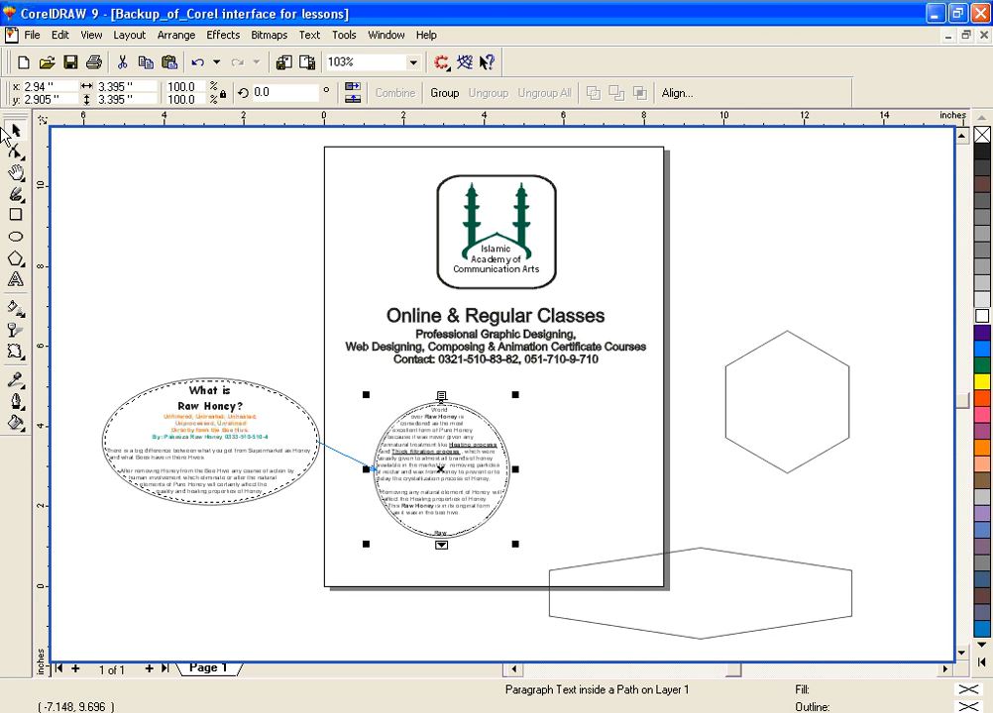
Link the circle's overflow text into the hexagon beside the page and select the hexagon with its text
{"action": "left_click", "coordinate": [442, 547]}
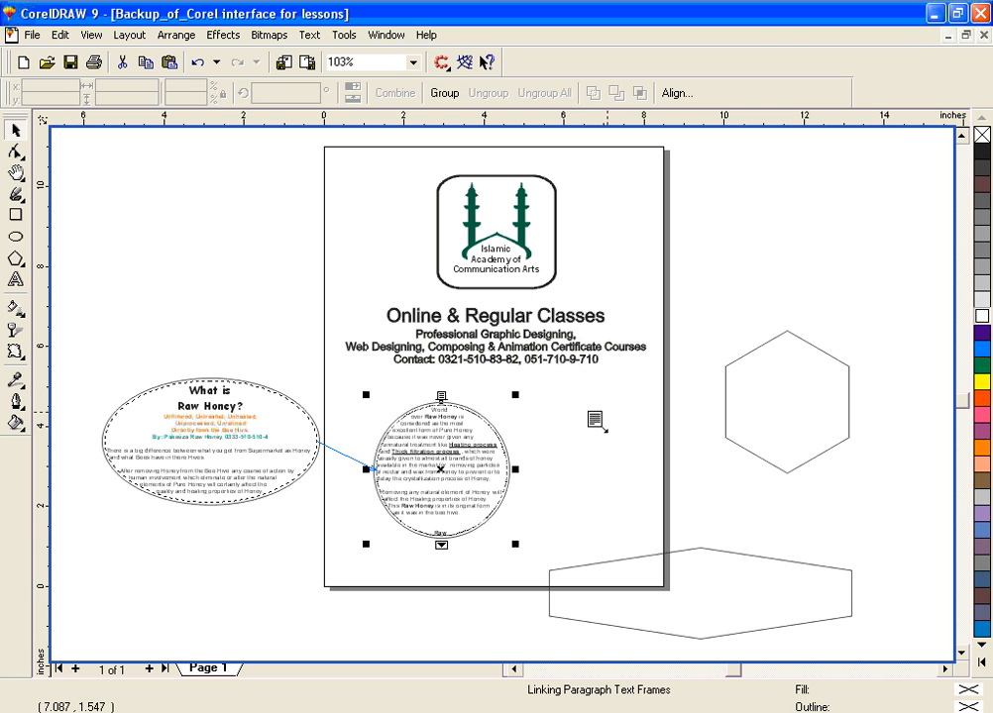
{"action": "left_click", "coordinate": [748, 350]}
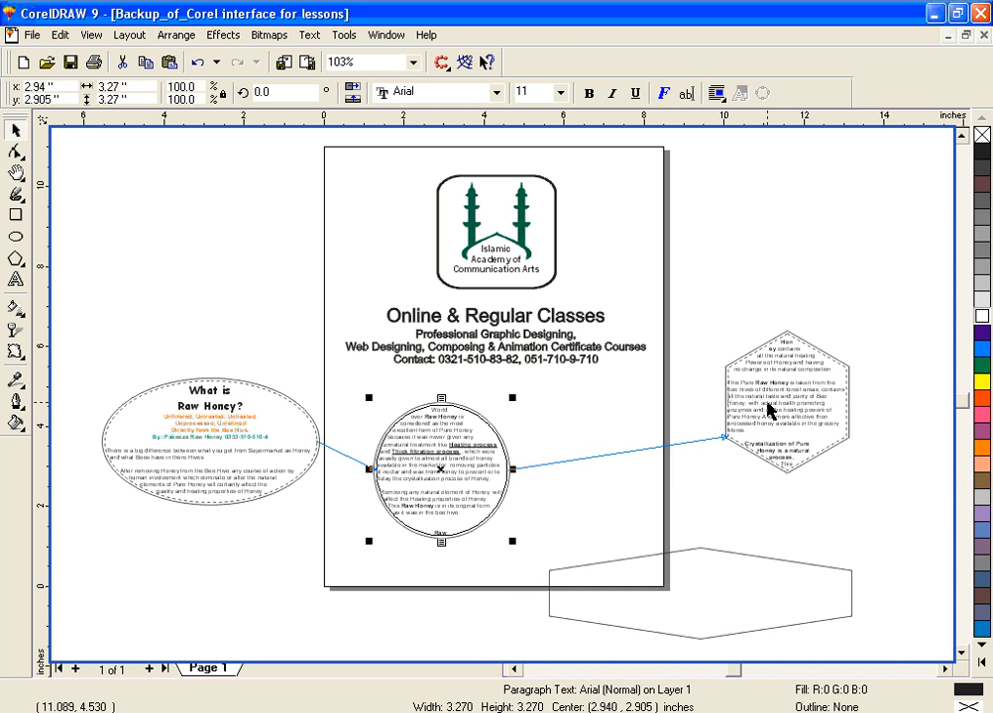
{"action": "left_click", "coordinate": [770, 409]}
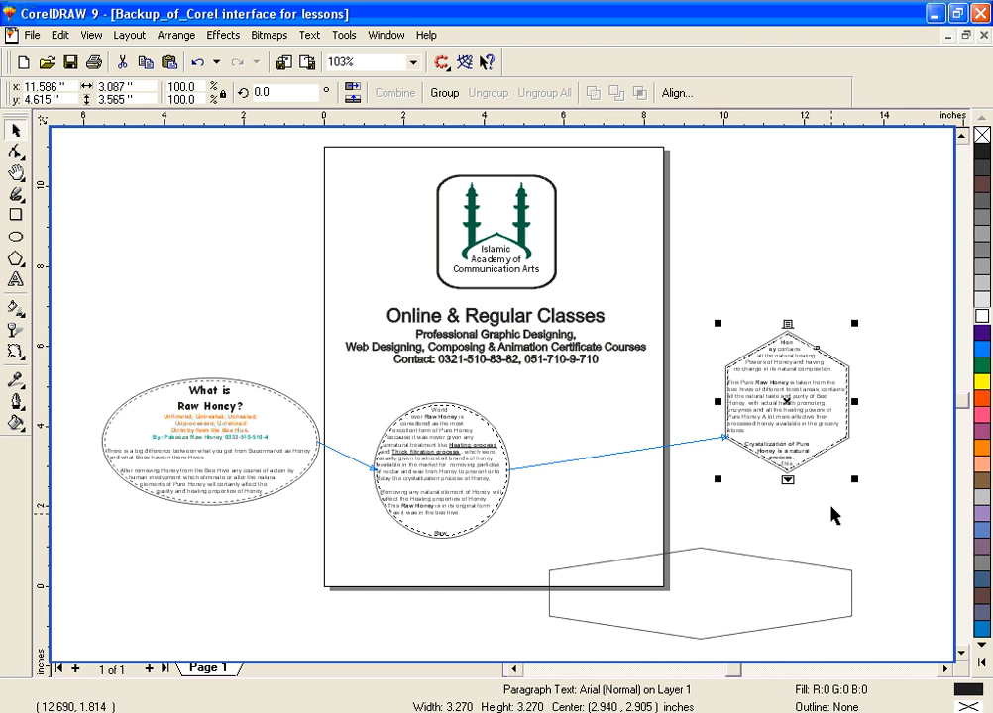
{"action": "left_click_drag", "start_coordinate": [787, 480], "coordinate": [730, 516]}
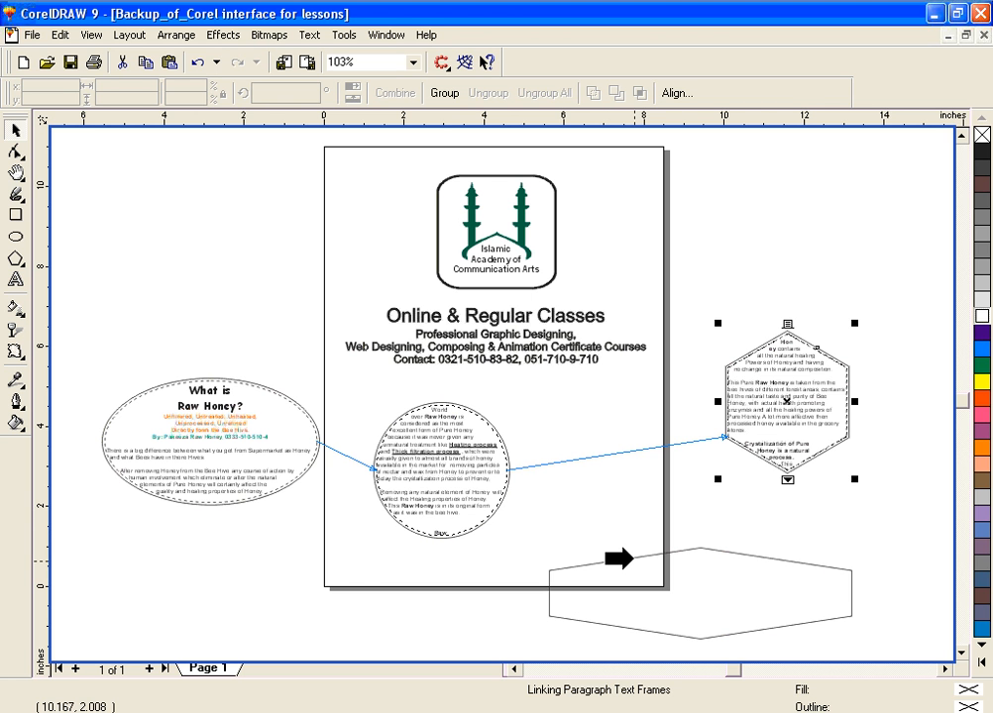
{"action": "left_click", "coordinate": [620, 559]}
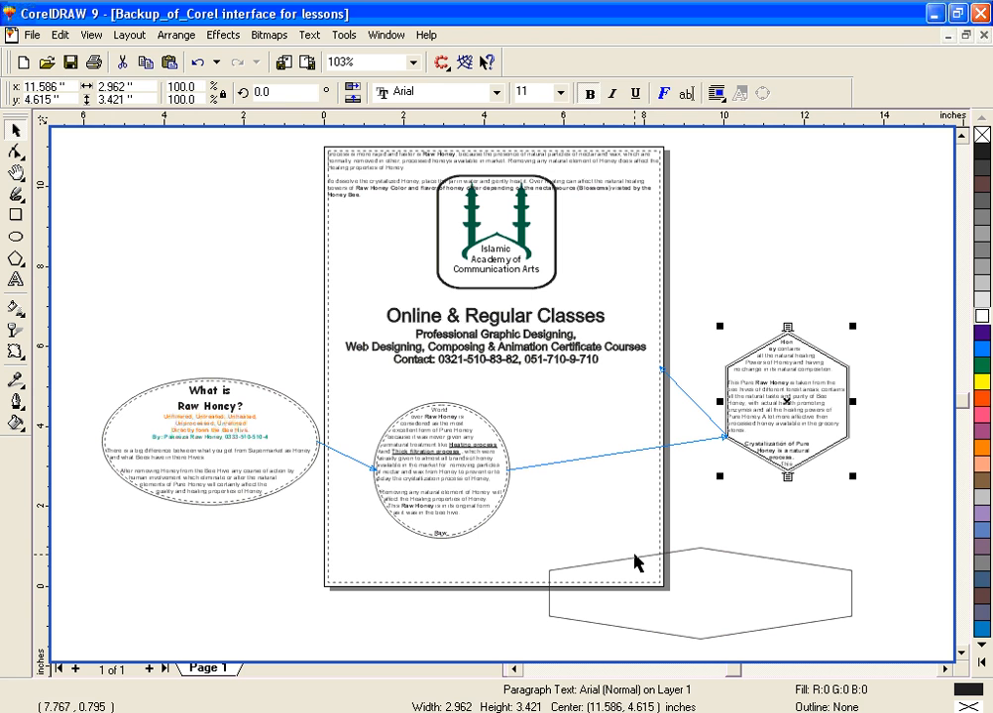
{"action": "key", "text": "ctrl+z"}
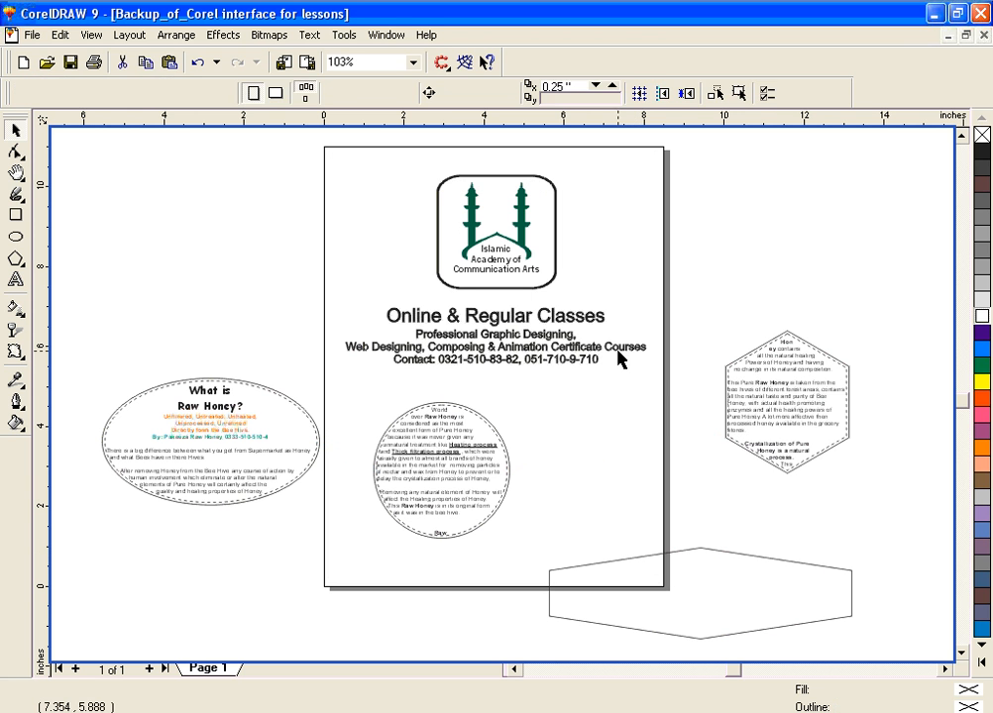
Link the hexagon's overflow text into the wide six-sided polygon below the page, and select that polygon
{"action": "left_click", "coordinate": [773, 428]}
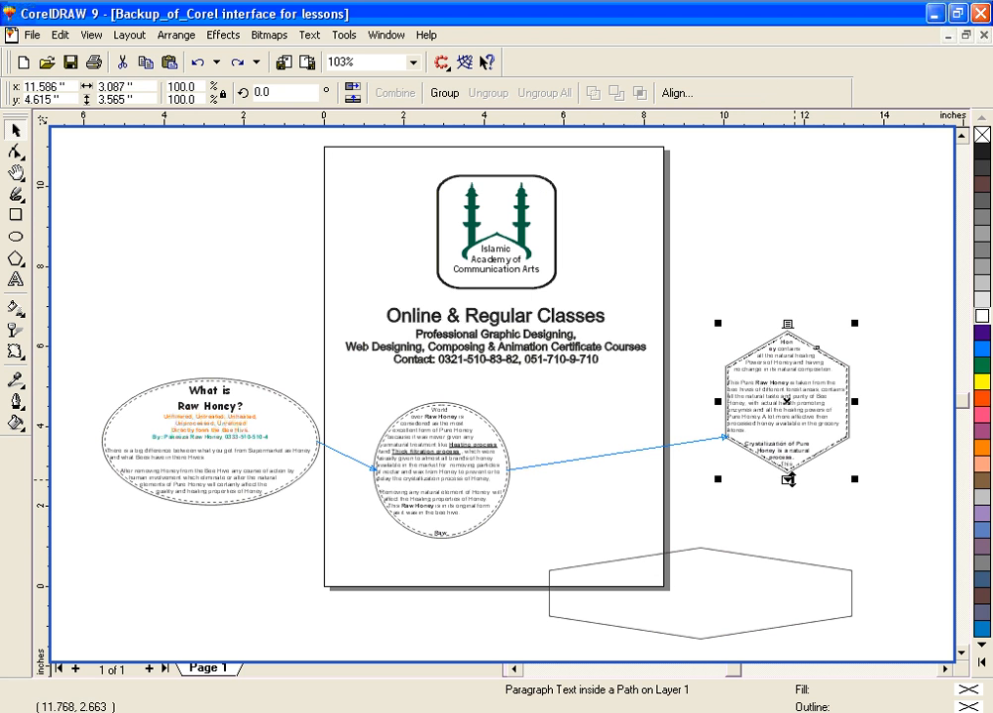
{"action": "left_click", "coordinate": [789, 480]}
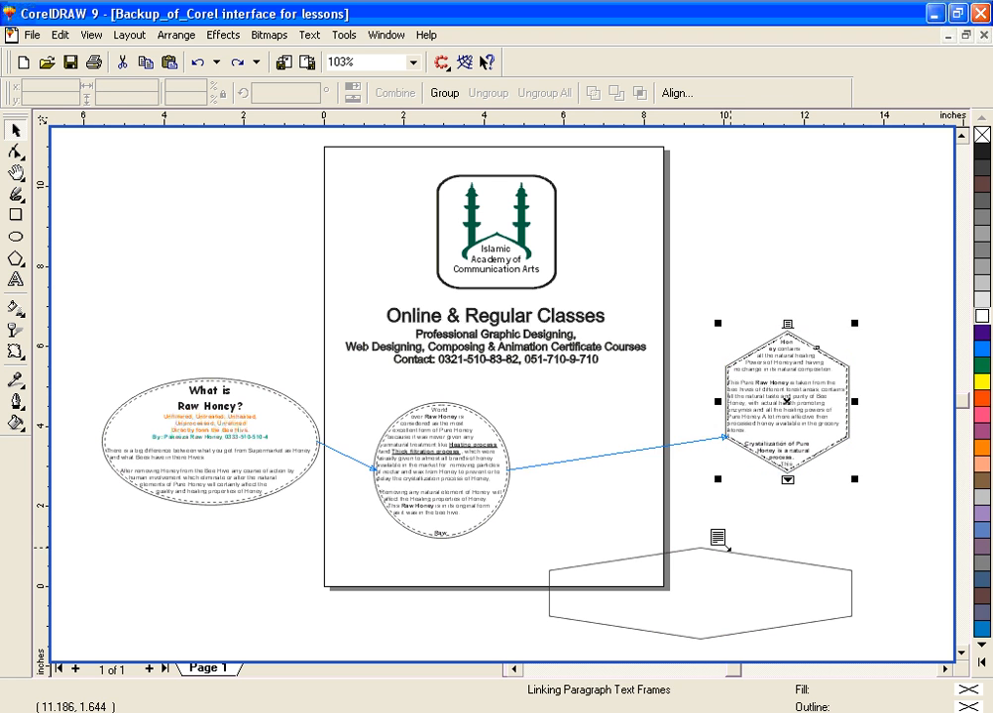
{"action": "left_click", "coordinate": [736, 557]}
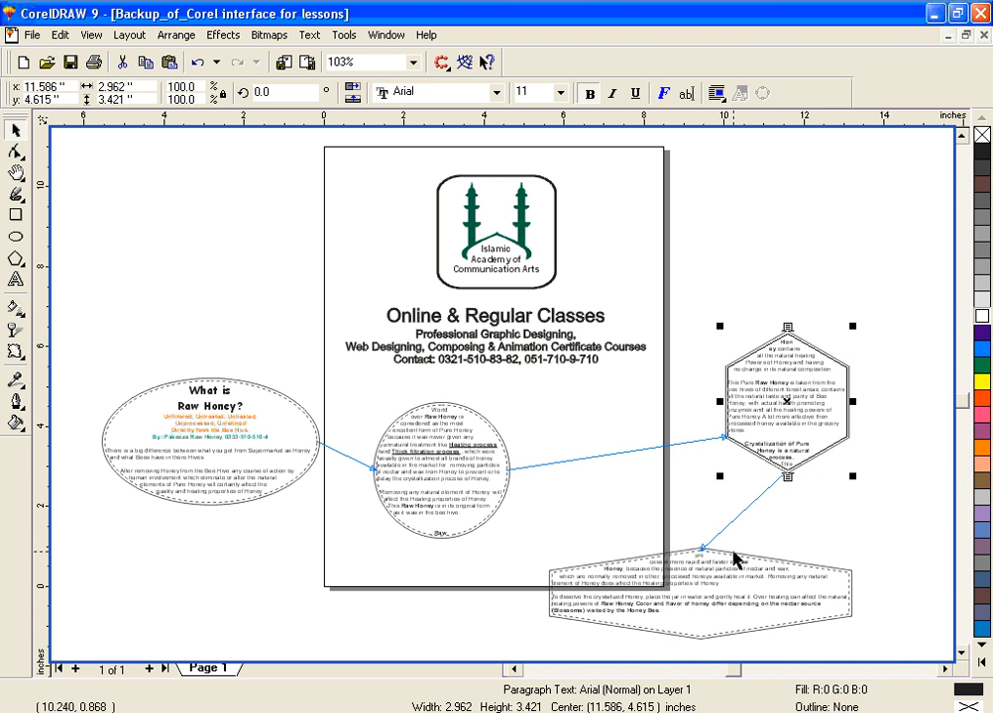
{"action": "left_click", "coordinate": [725, 636]}
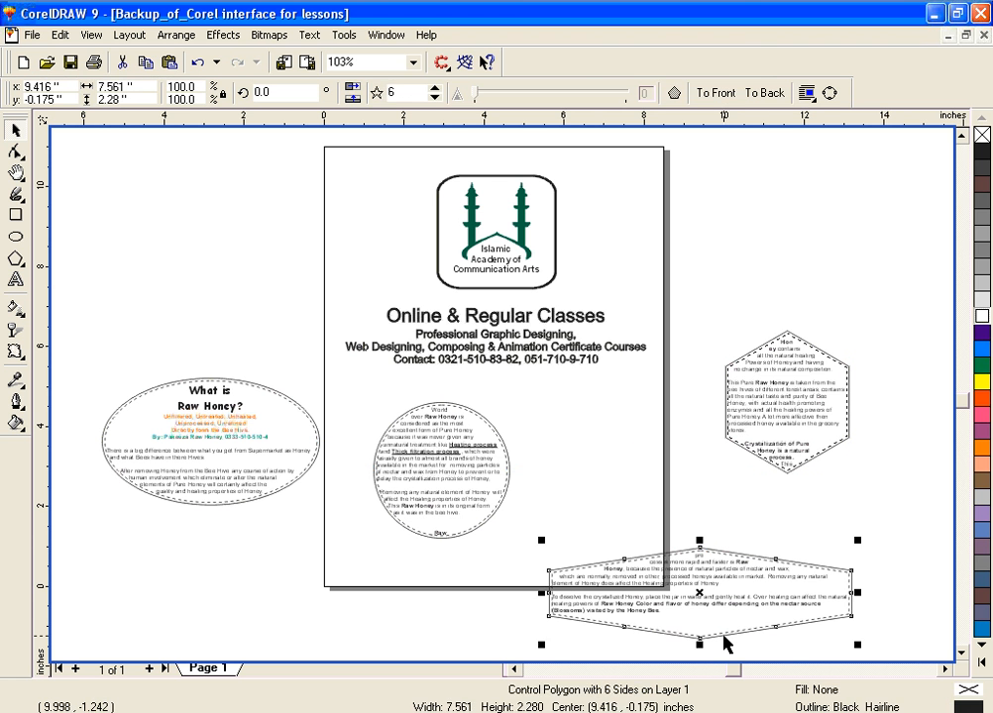
Switch to CorelDRAW X4; draw an ellipse about 3.7 × 2.8 inches at the page's left edge and two overlapping ones, up to 5.4 × 3.4, at its right
{"action": "scroll", "coordinate": [691, 574], "scroll_direction": "down", "scroll_amount": 1}
{"action": "left_click", "coordinate": [690, 561]}
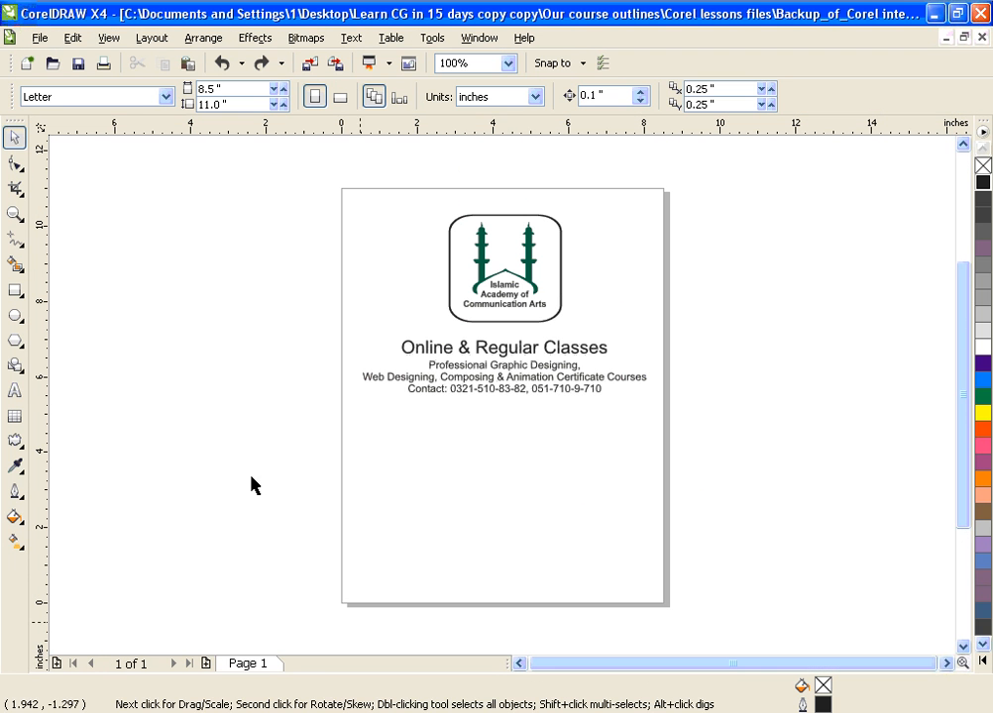
{"action": "left_click", "coordinate": [962, 645]}
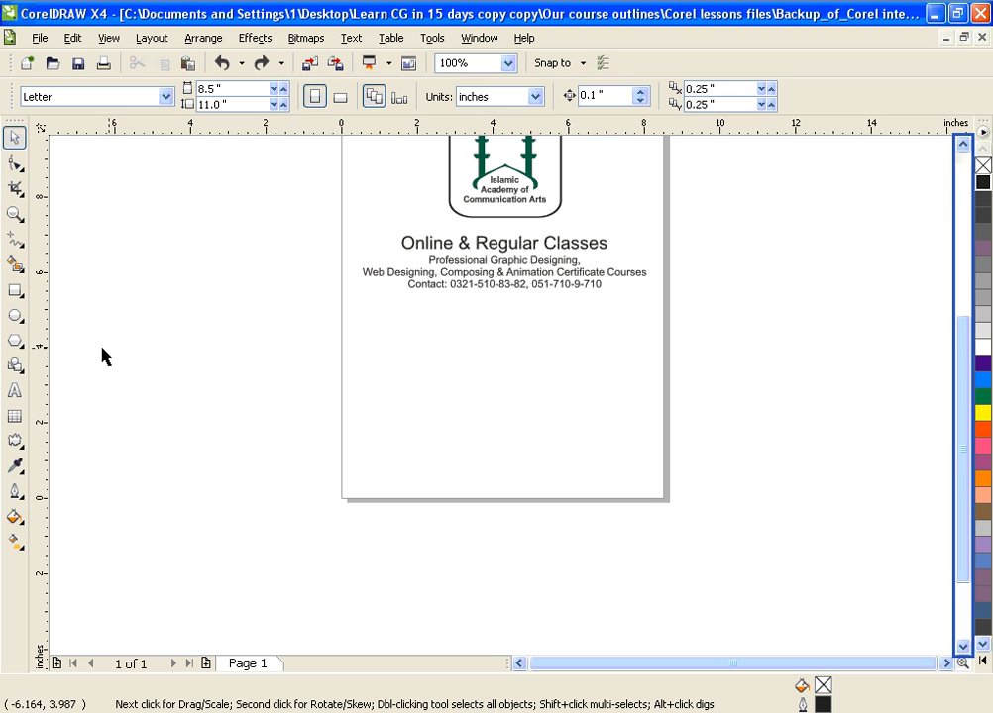
{"action": "left_click", "coordinate": [15, 317]}
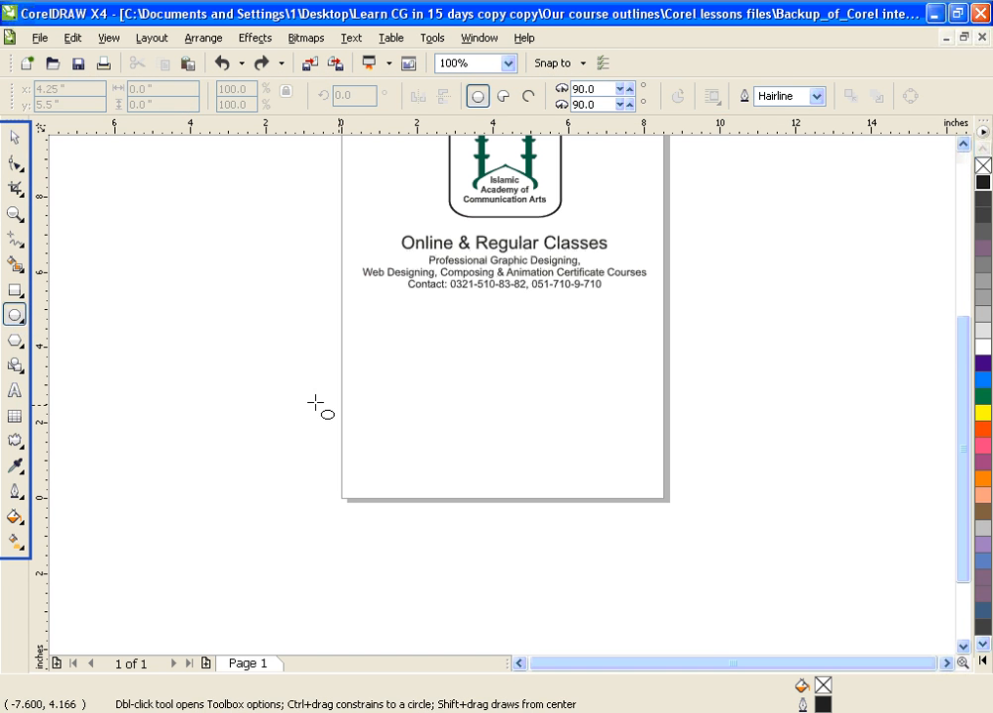
{"action": "left_click_drag", "start_coordinate": [207, 355], "coordinate": [346, 461]}
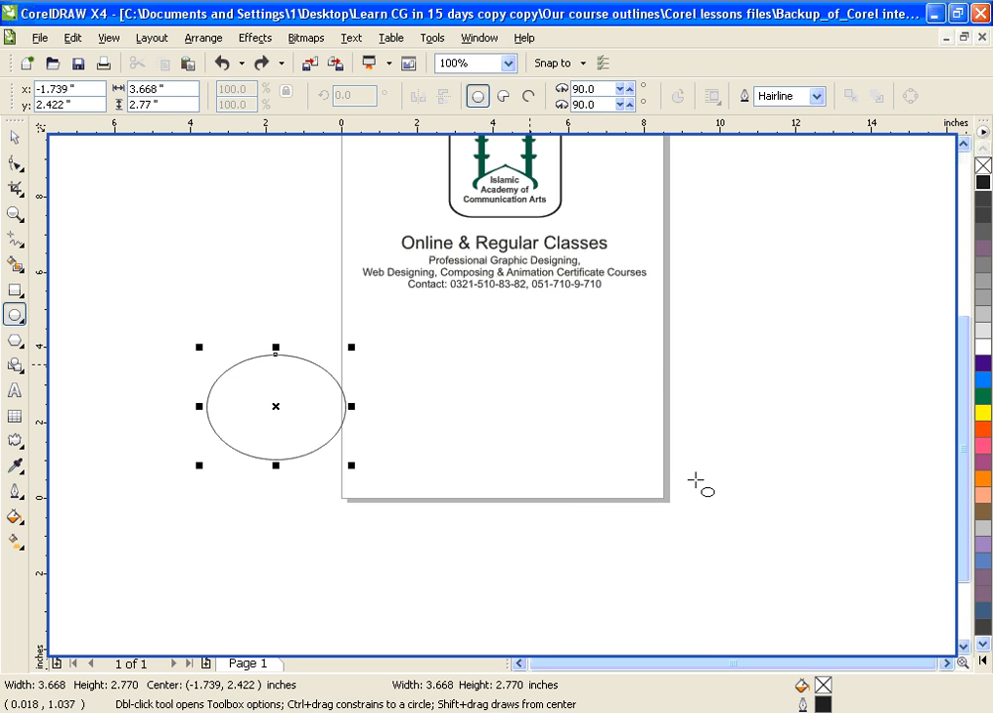
{"action": "left_click_drag", "start_coordinate": [523, 374], "coordinate": [731, 509]}
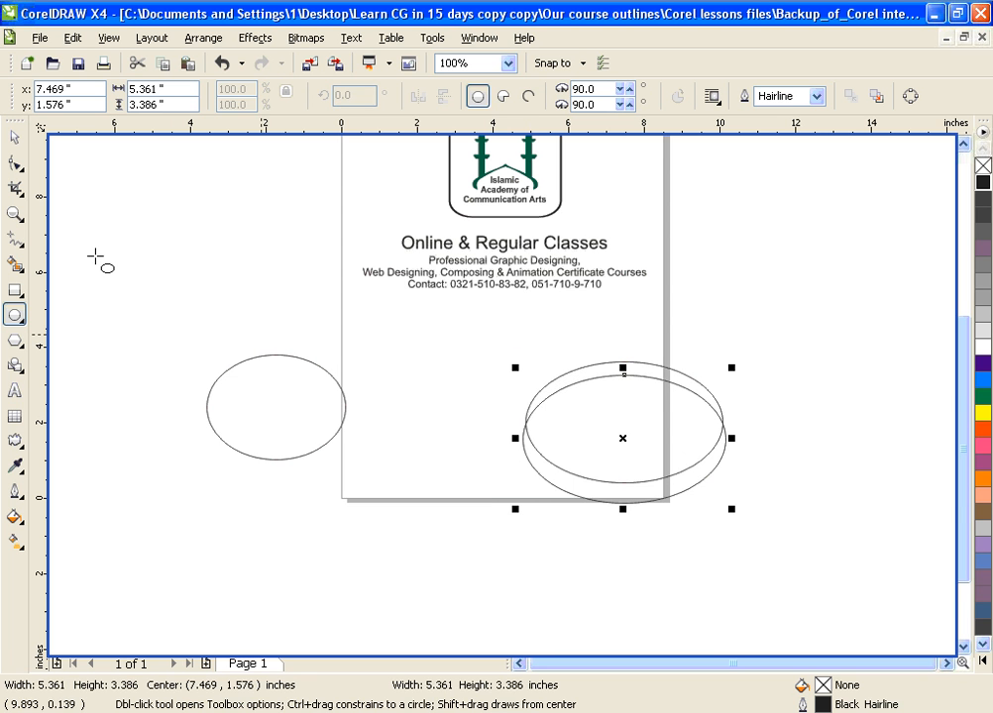
Move the larger of the two overlapping ellipses to the page's lower-left edge, centred at about x 2.1, y -0.8 inches
{"action": "left_click", "coordinate": [13, 137]}
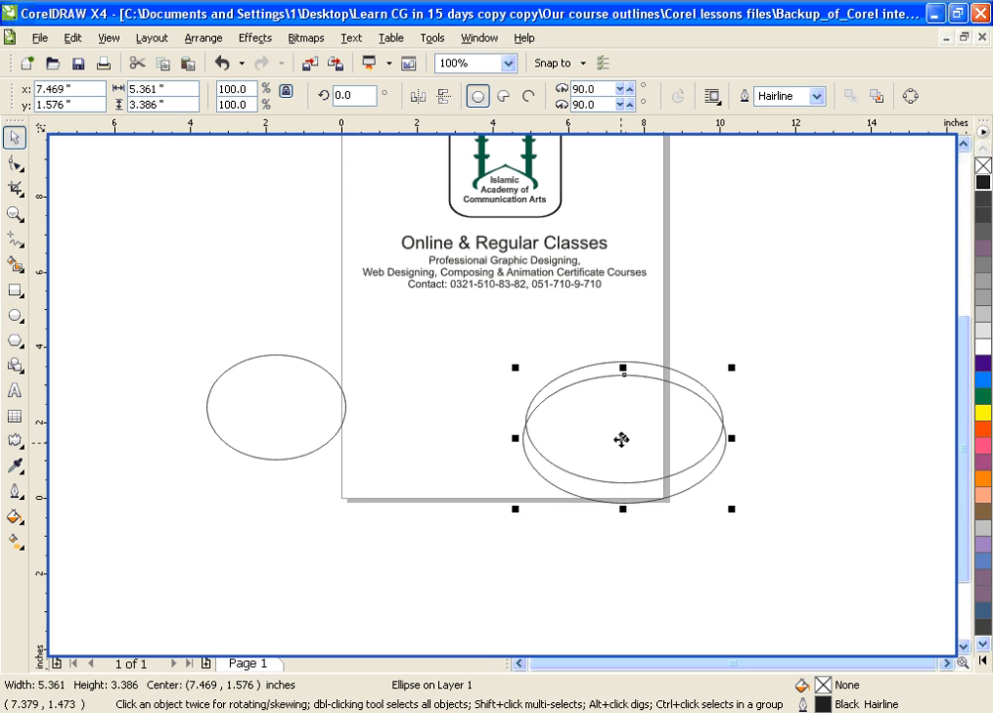
{"action": "left_click_drag", "start_coordinate": [620, 441], "coordinate": [564, 477]}
{"action": "left_click_drag", "start_coordinate": [421, 528], "coordinate": [421, 527]}
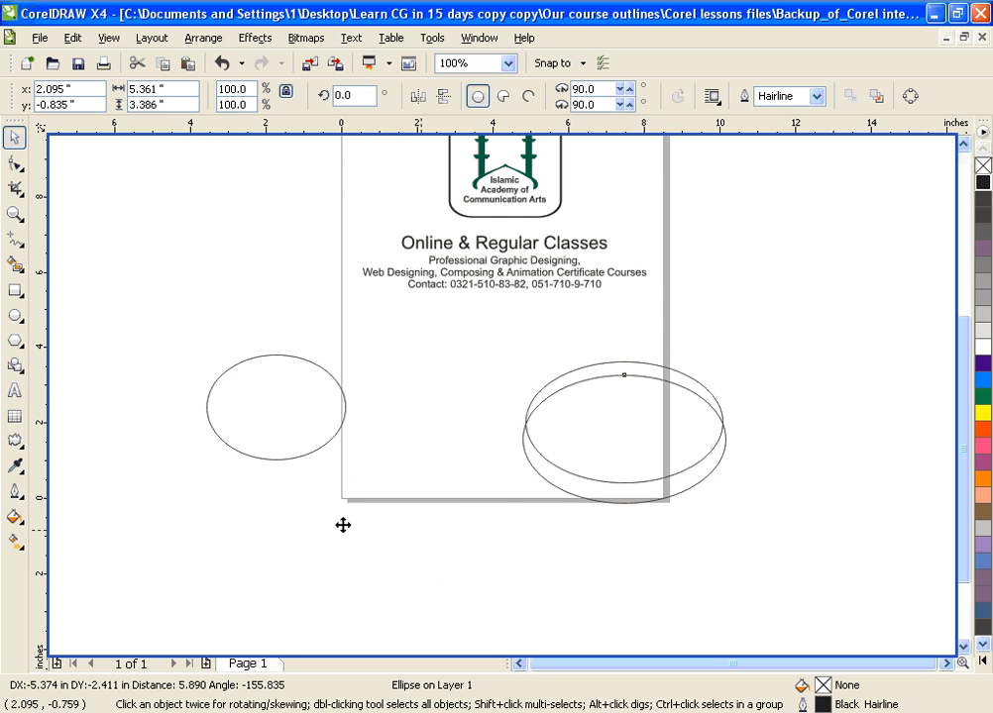
Create a paragraph text frame inside the left ellipse and paste the copied "What is Raw Honey?" text into it
{"action": "left_click", "coordinate": [208, 396]}
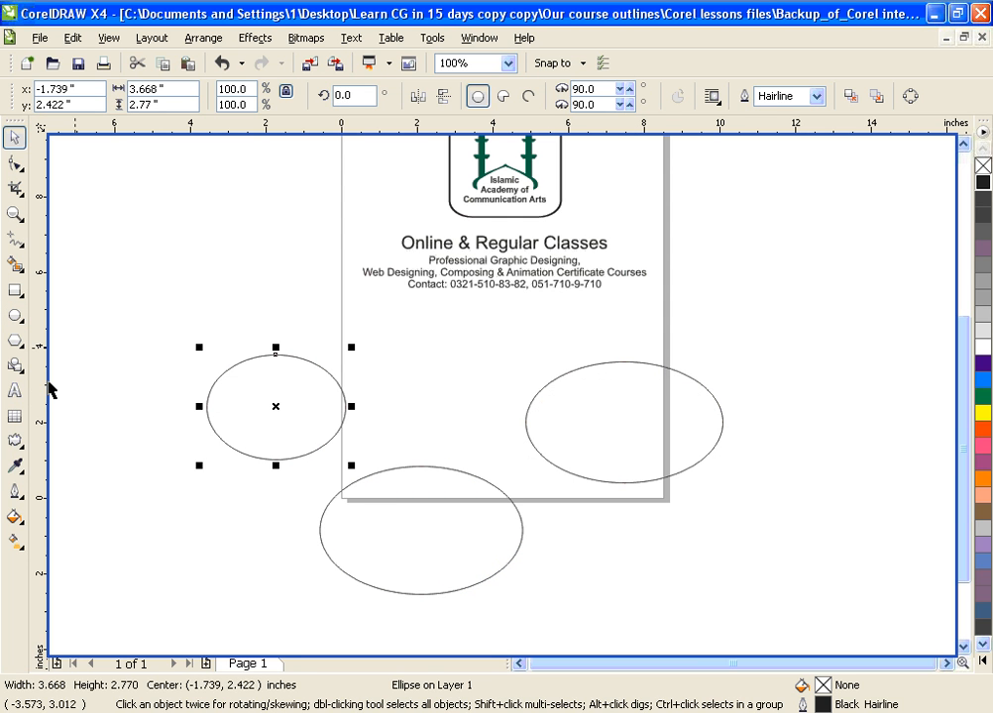
{"action": "left_click", "coordinate": [18, 396]}
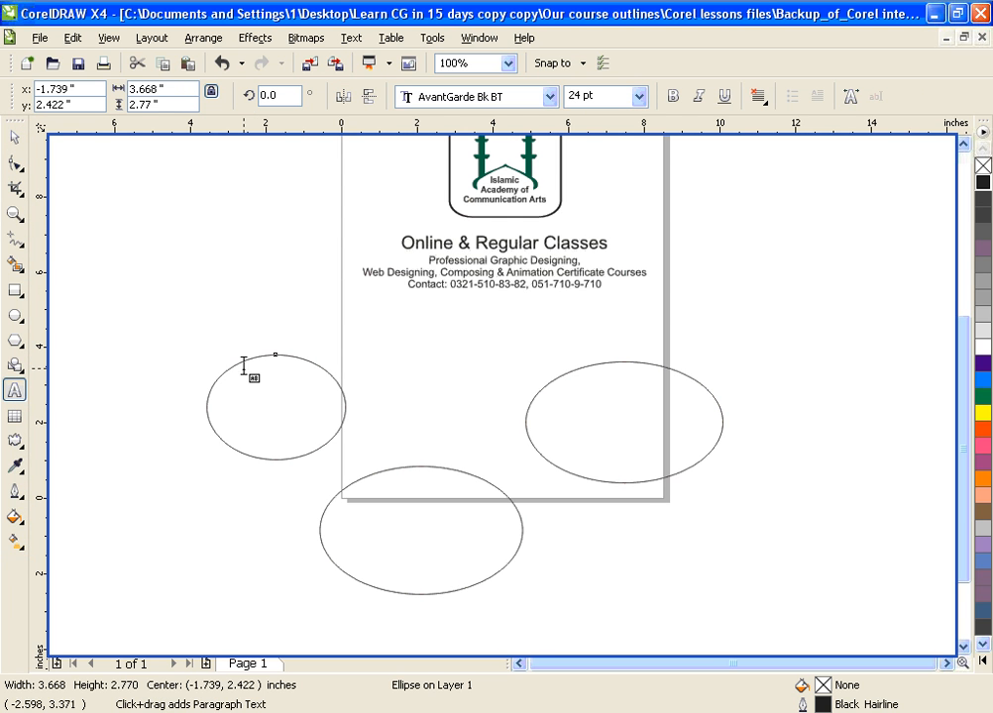
{"action": "left_click", "coordinate": [244, 367]}
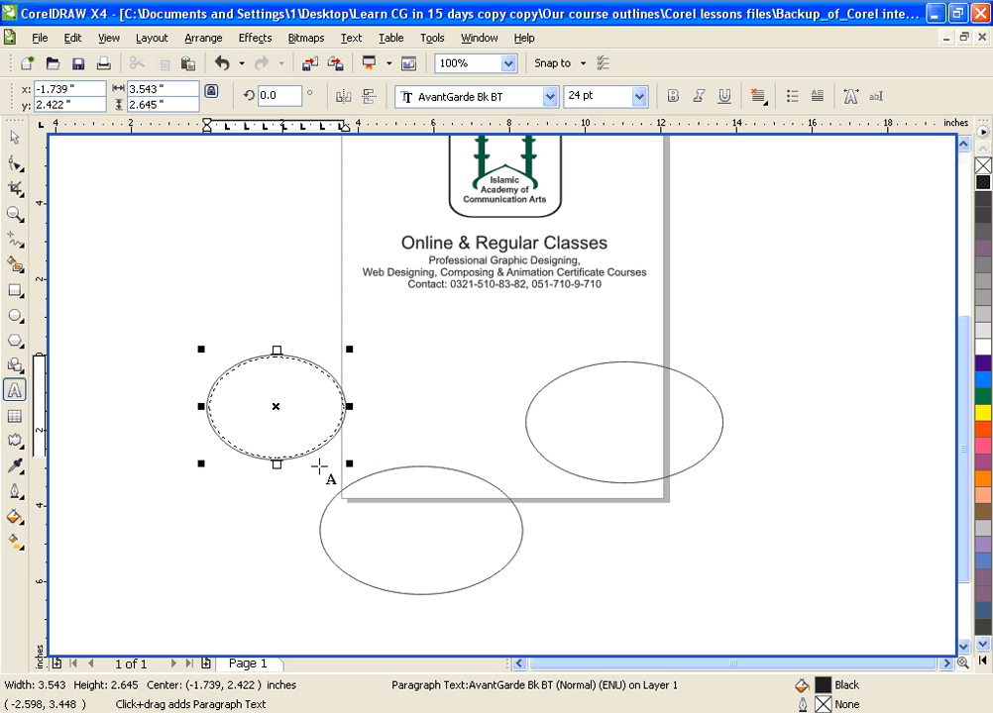
{"action": "left_click", "coordinate": [537, 441]}
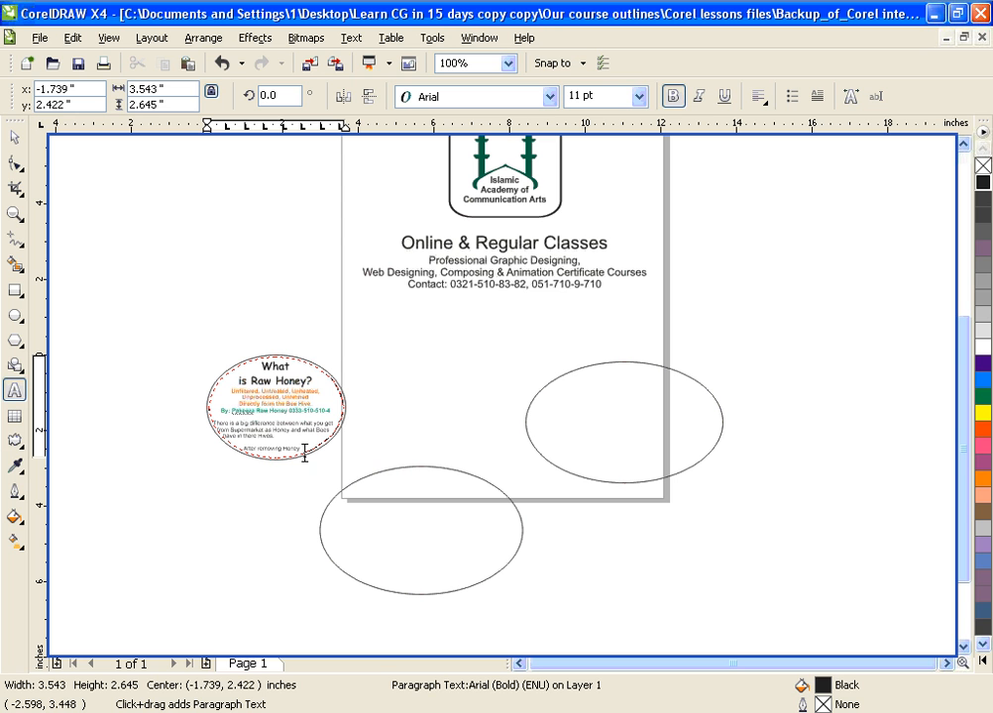
{"action": "left_click", "coordinate": [281, 427]}
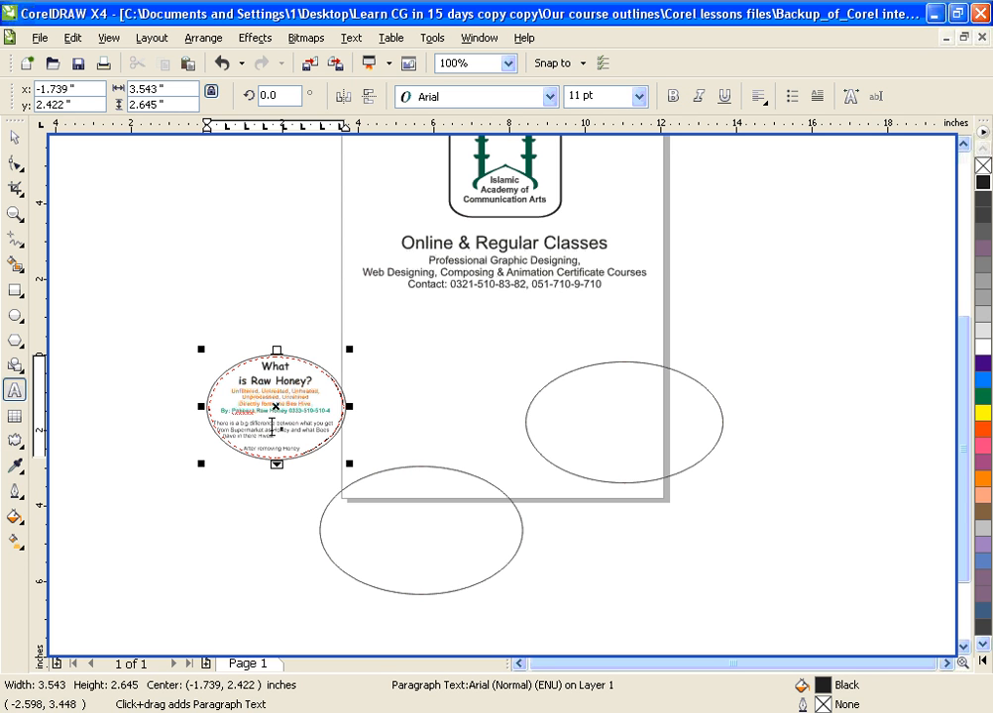
{"action": "left_click", "coordinate": [276, 465]}
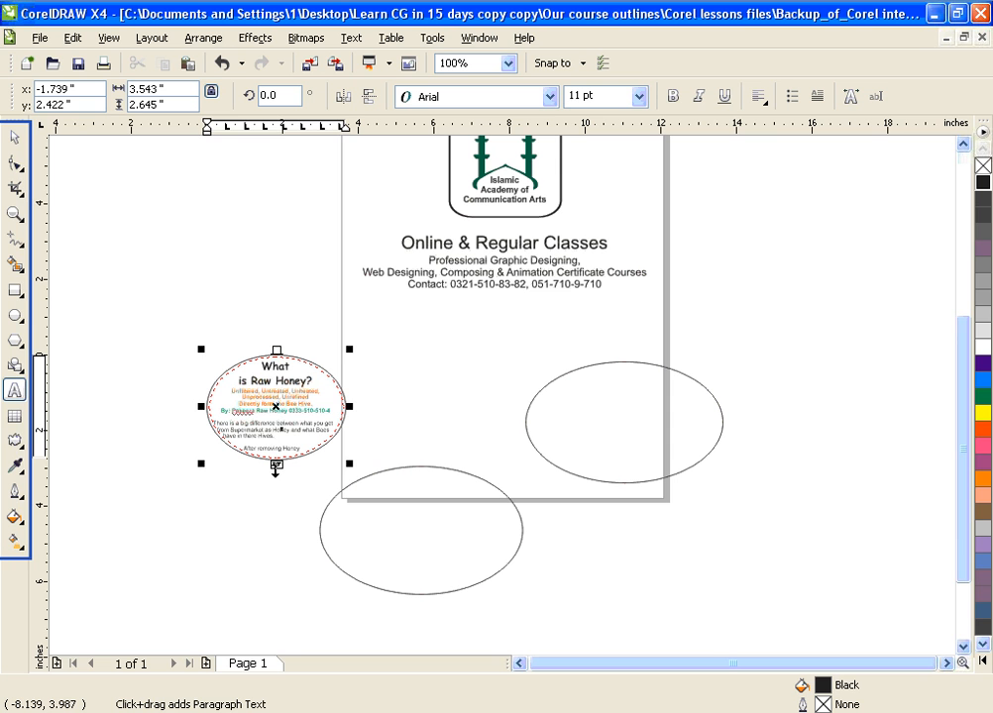
{"action": "left_click", "coordinate": [318, 464]}
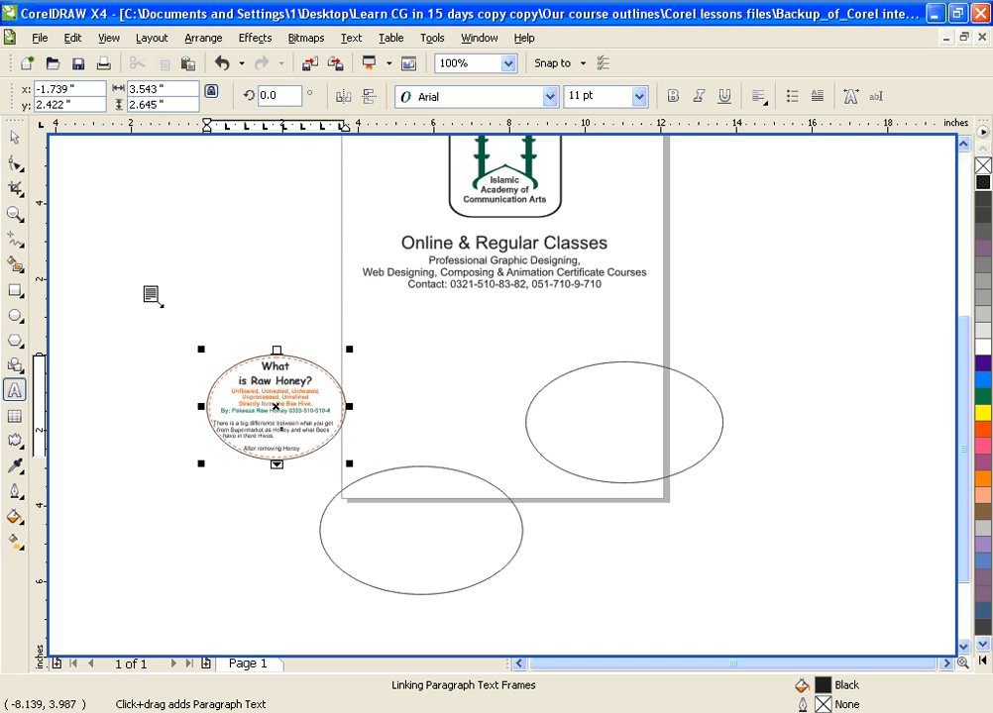
{"action": "left_click", "coordinate": [16, 138]}
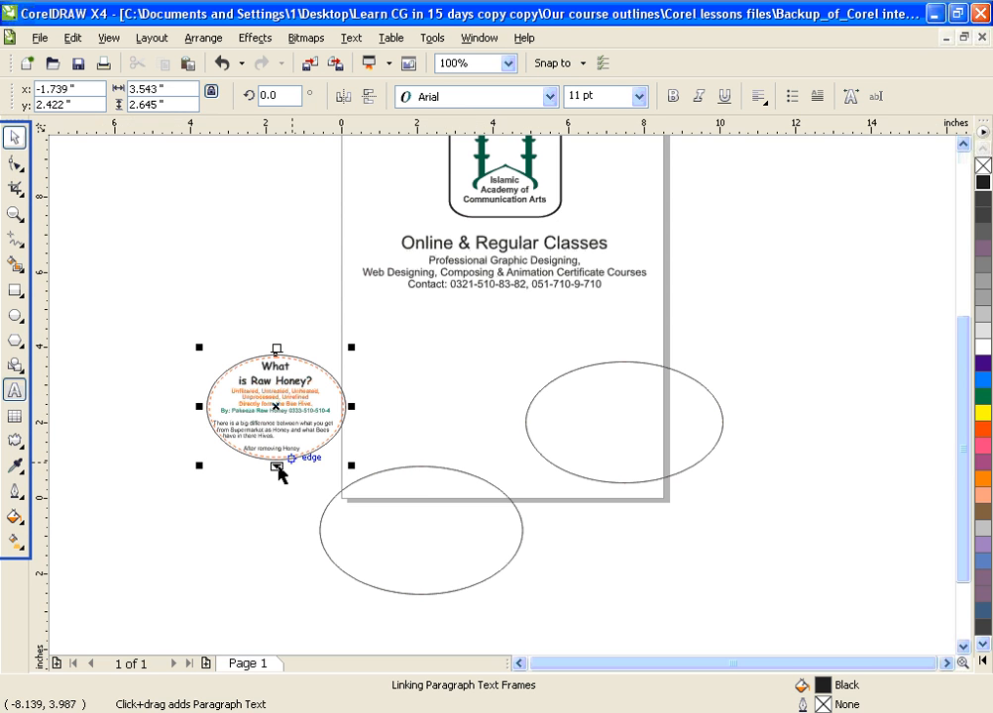
{"action": "left_click_drag", "start_coordinate": [277, 467], "coordinate": [363, 460]}
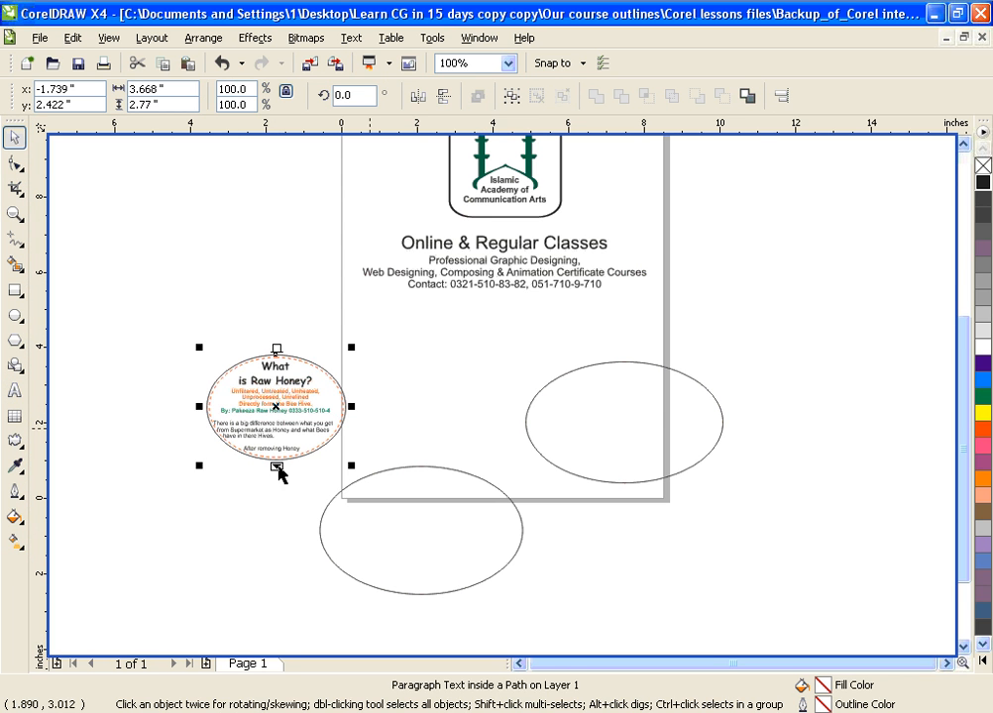
{"action": "left_click_drag", "start_coordinate": [276, 467], "coordinate": [377, 470]}
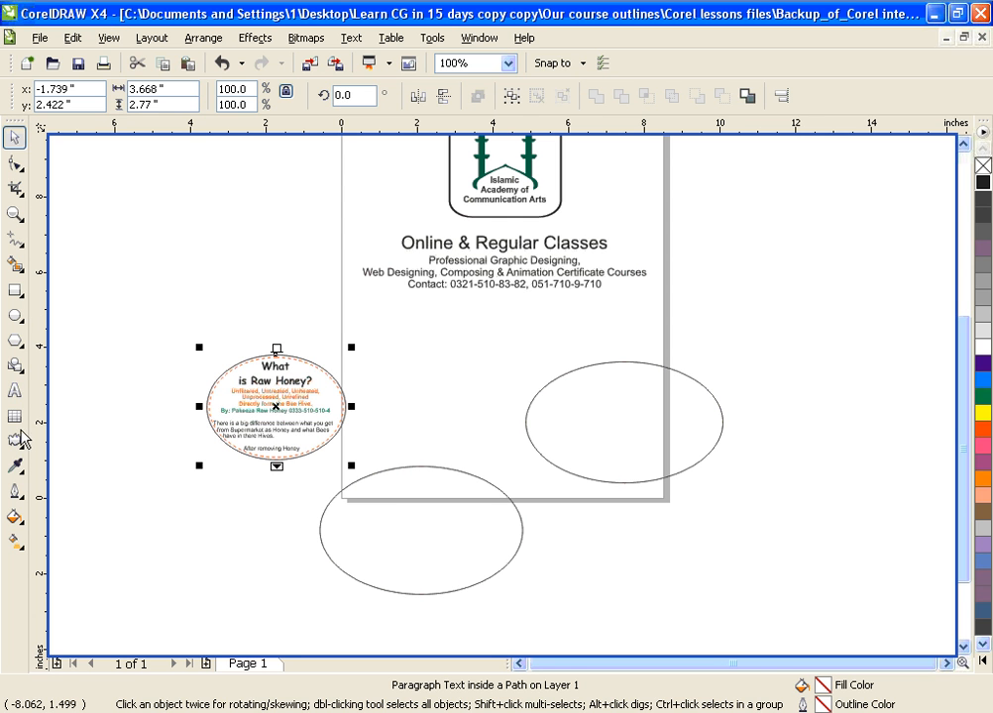
Link the left ellipse's overflow paragraph text into the ellipse at the page's right edge, working with the Text tool
{"action": "left_click", "coordinate": [17, 392]}
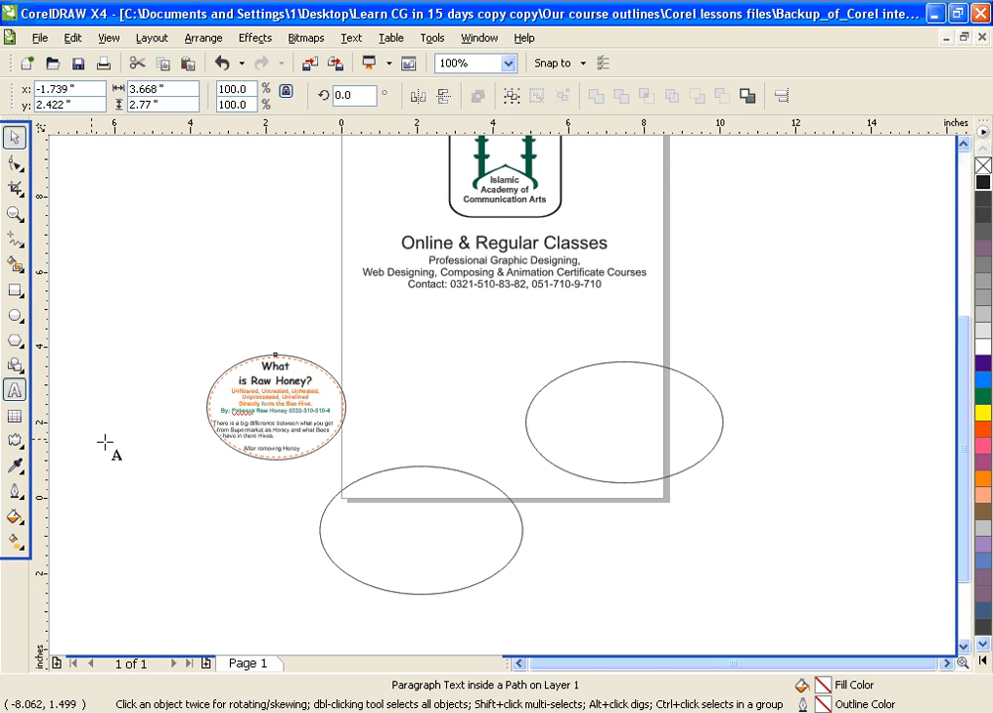
{"action": "left_click", "coordinate": [267, 444]}
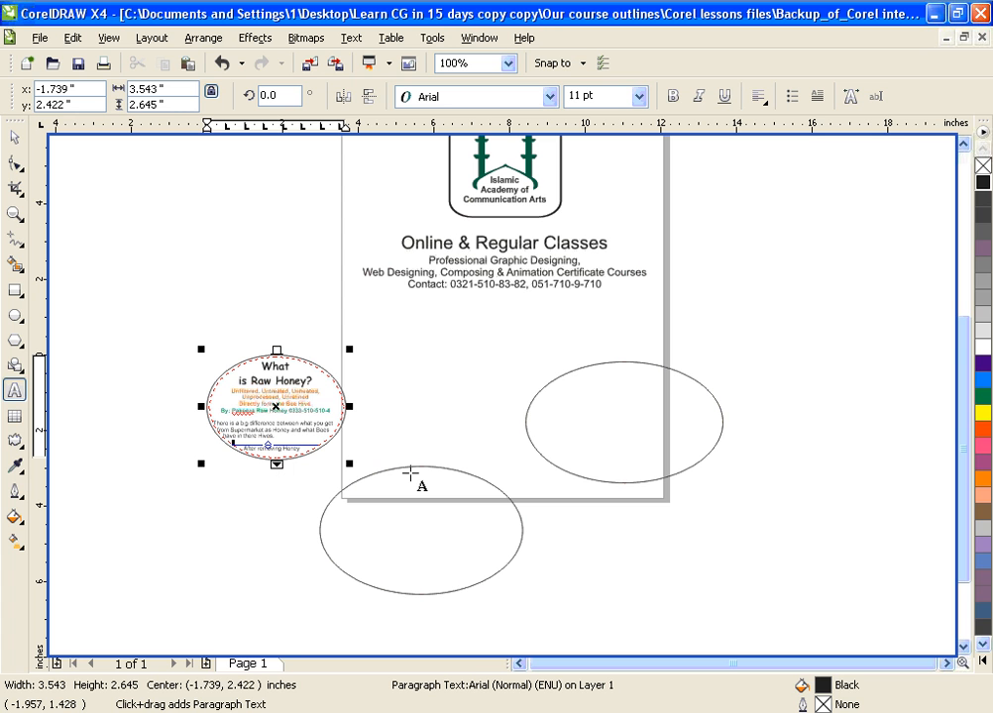
{"action": "left_click", "coordinate": [276, 464]}
{"action": "left_click", "coordinate": [276, 464]}
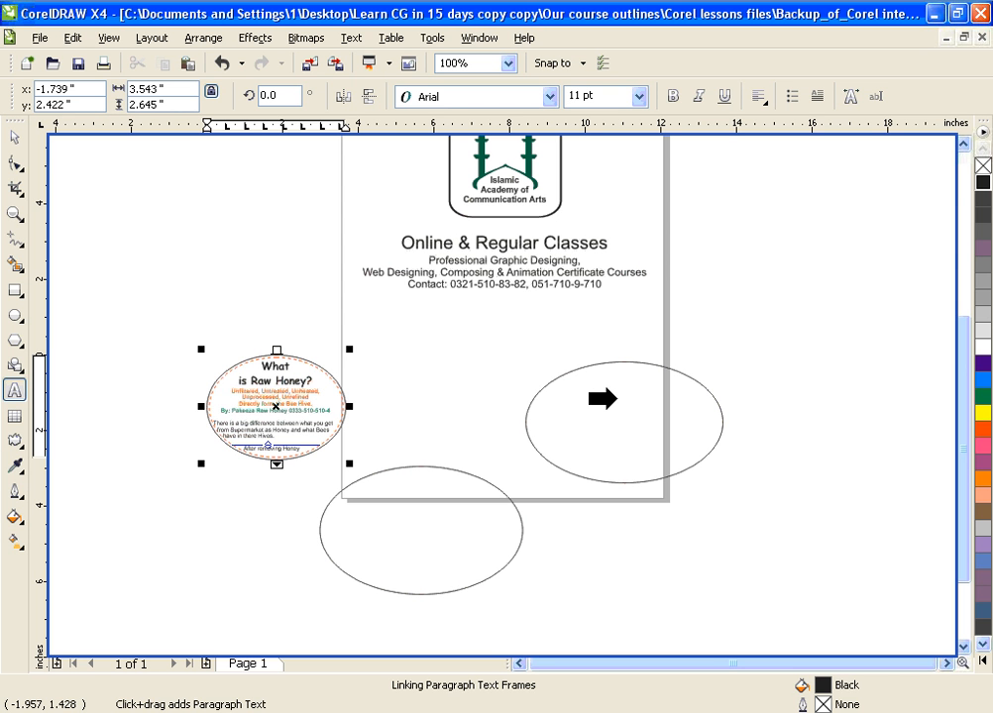
{"action": "left_click", "coordinate": [602, 398]}
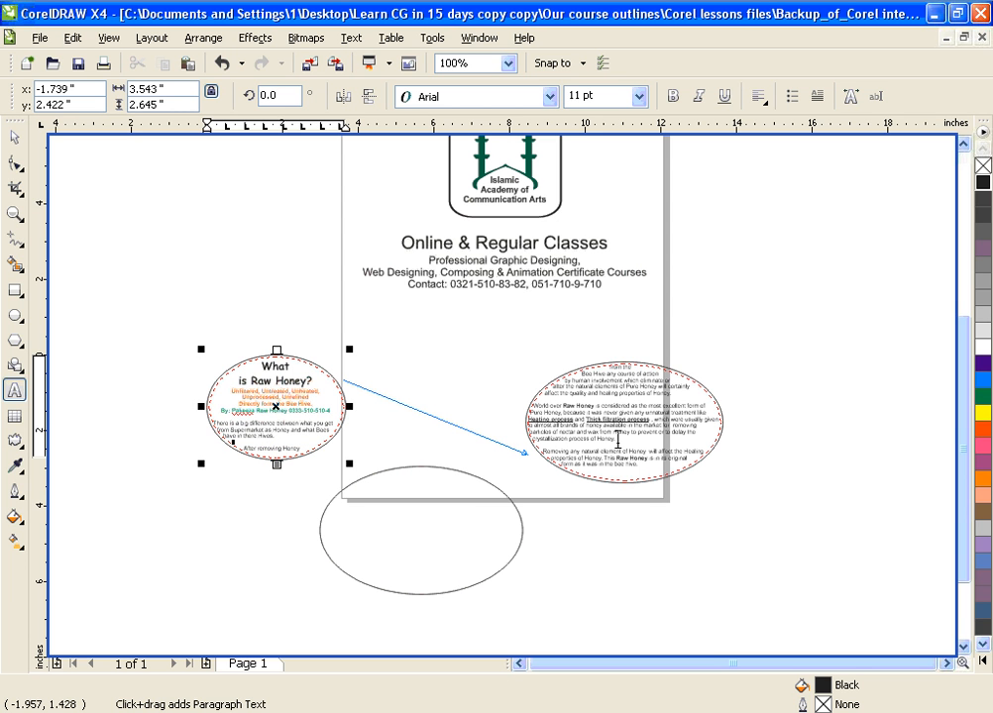
Link the right ellipse's overflow text into the ellipse at the page's lower edge and leave text editing
{"action": "left_click", "coordinate": [19, 394]}
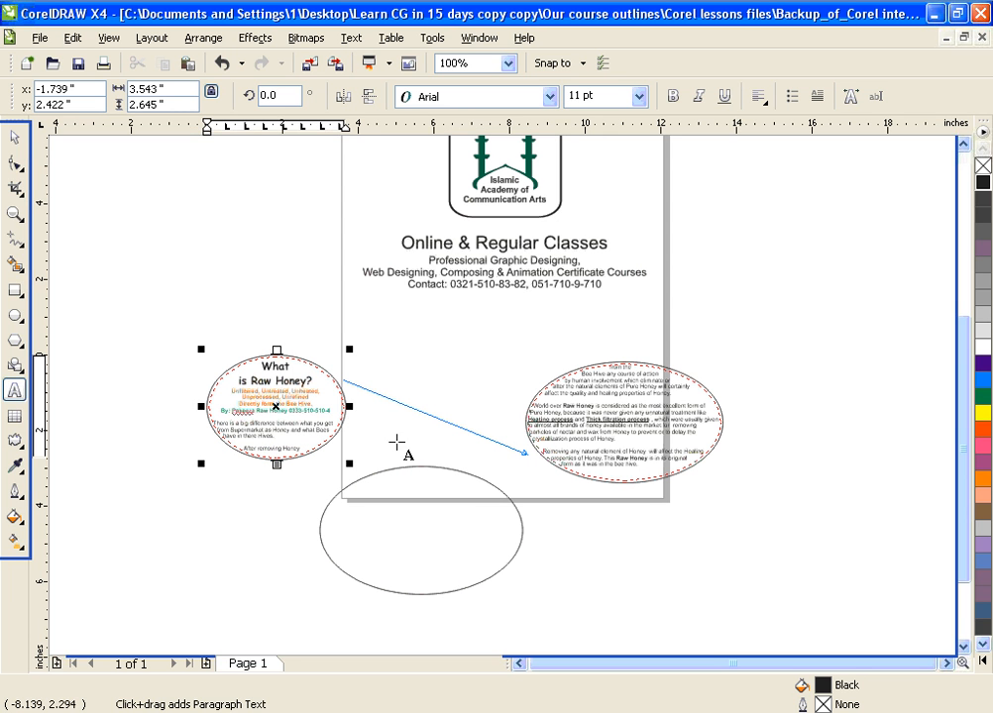
{"action": "left_click", "coordinate": [597, 407]}
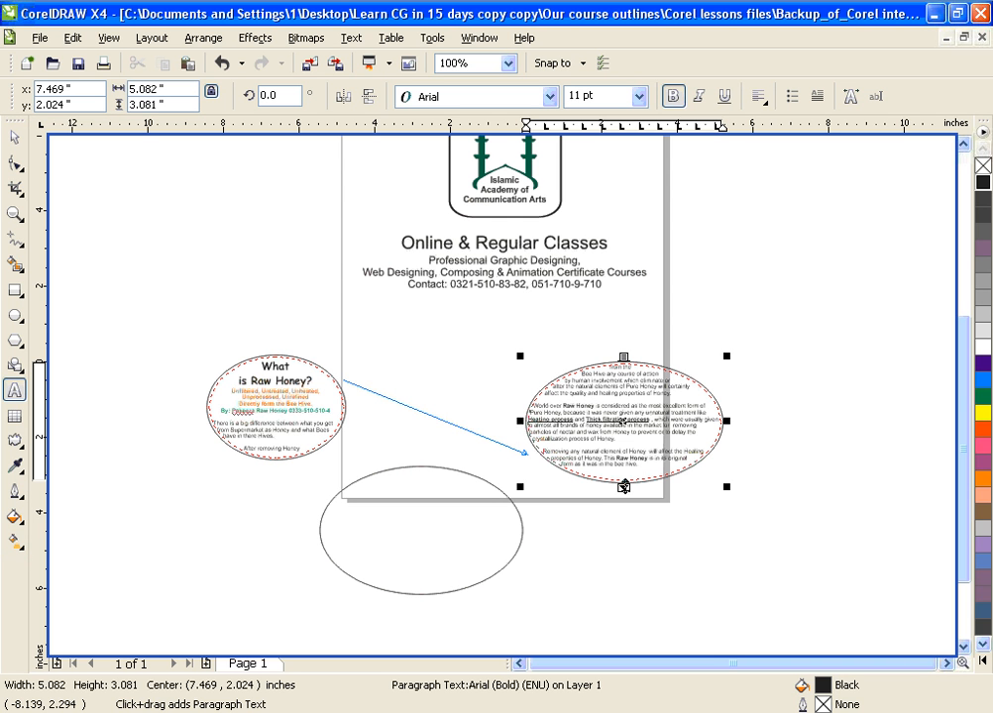
{"action": "left_click_drag", "start_coordinate": [624, 487], "coordinate": [639, 530]}
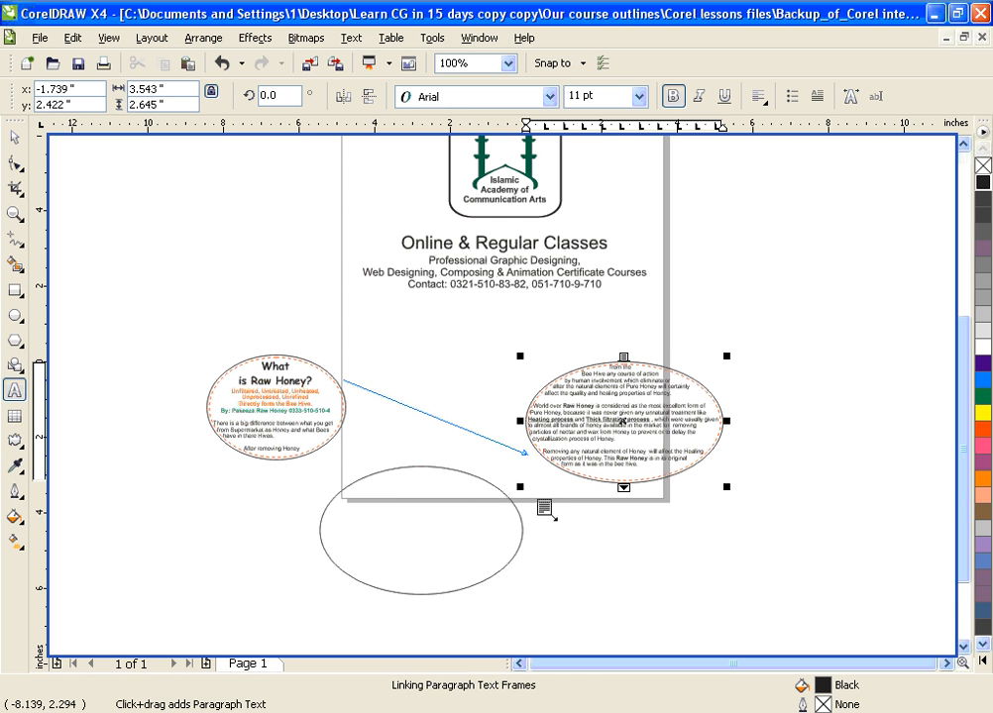
{"action": "left_click", "coordinate": [448, 512]}
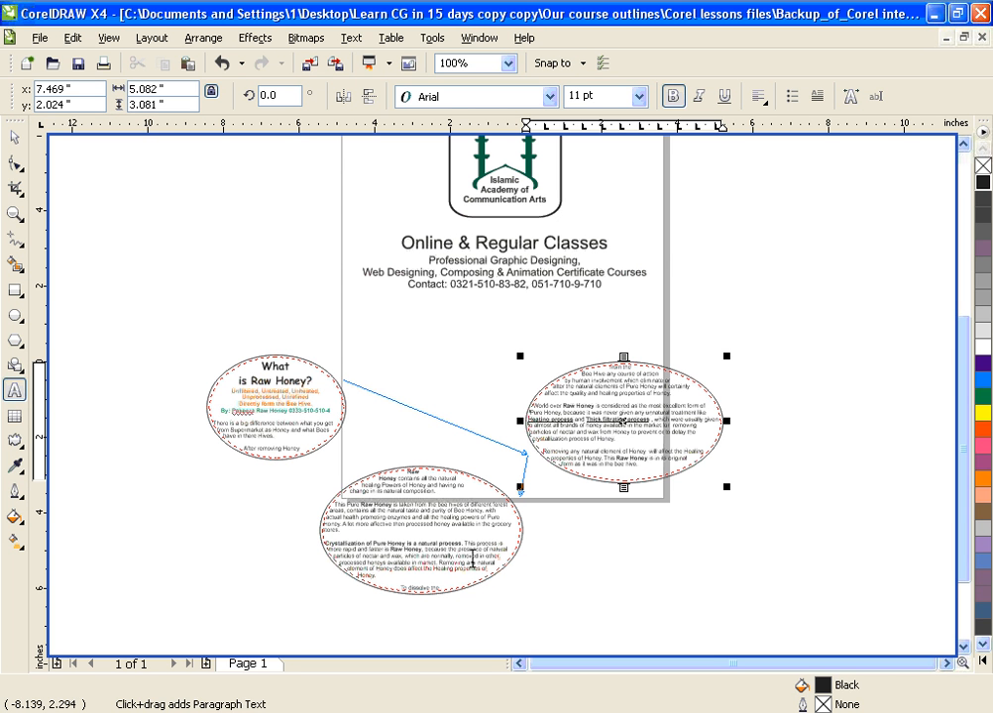
{"action": "key", "text": "Escape"}
Zoom in on the academy logo and the course heading on the upper part of the page
{"action": "left_click", "coordinate": [15, 216]}
{"action": "left_click", "coordinate": [631, 304]}
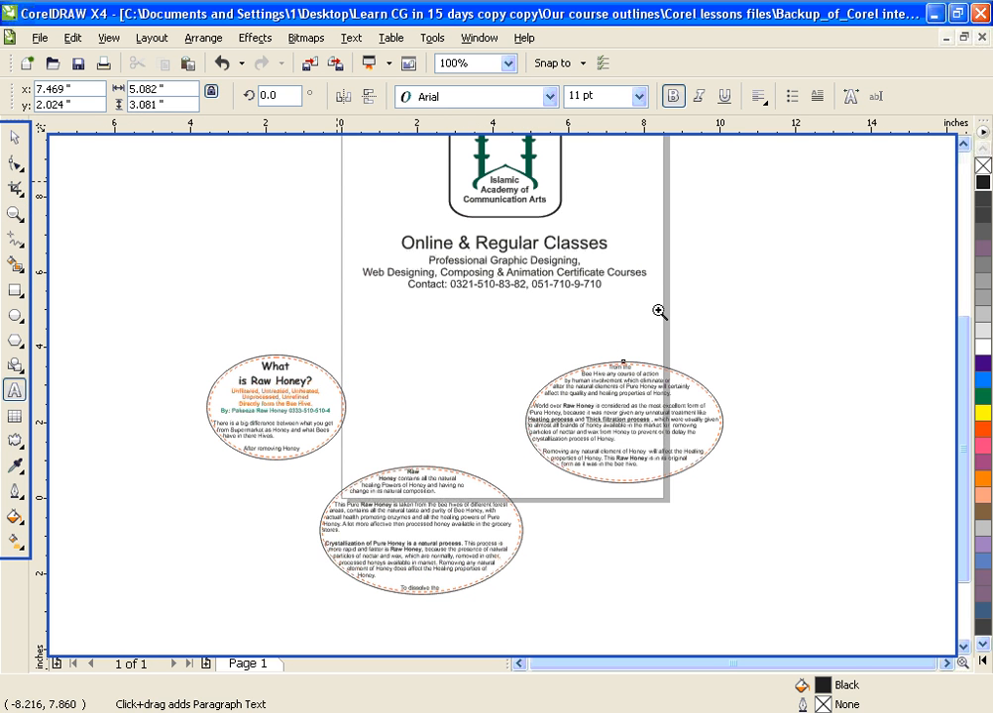
{"action": "left_click_drag", "start_coordinate": [658, 310], "coordinate": [323, 168]}
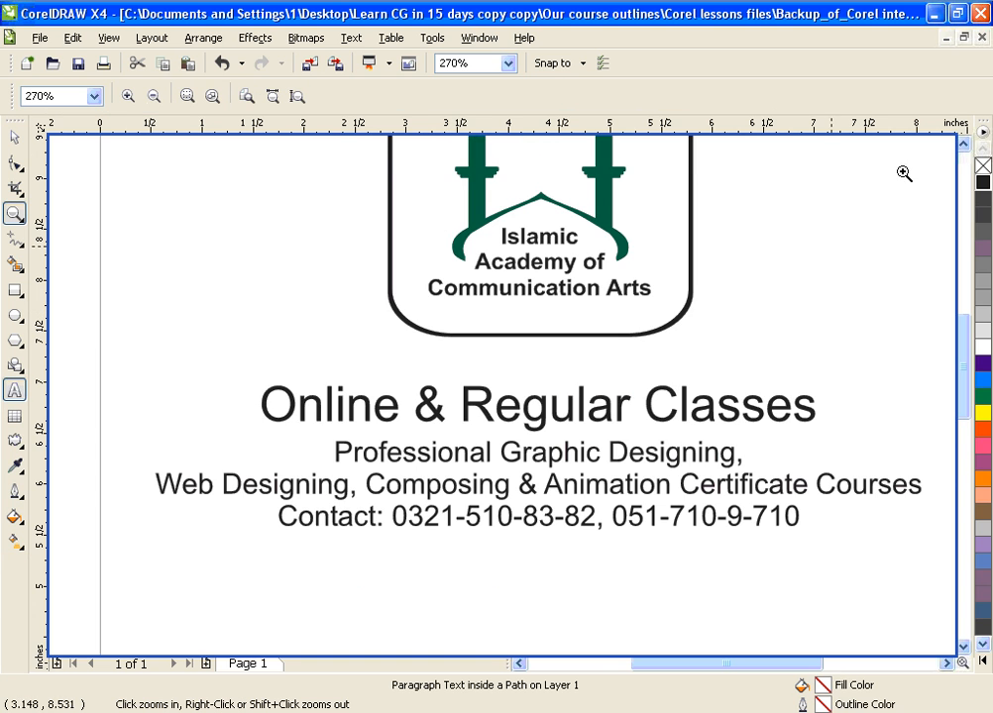
{"action": "left_click", "coordinate": [963, 143]}
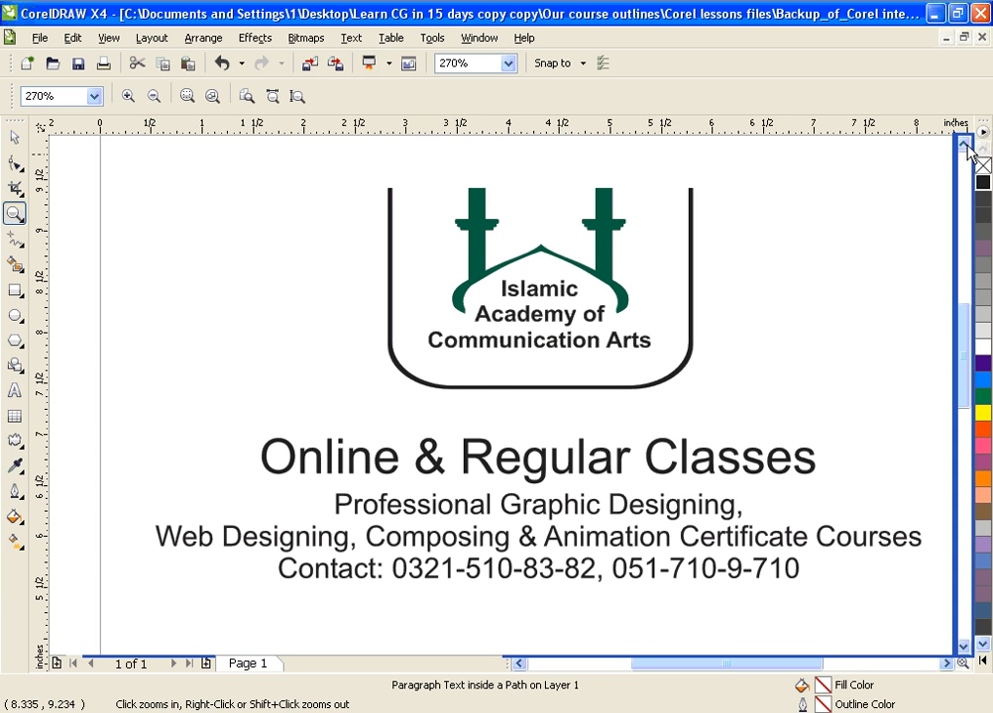
{"action": "right_click", "coordinate": [497, 396]}
{"action": "left_click_drag", "start_coordinate": [224, 233], "coordinate": [661, 520]}
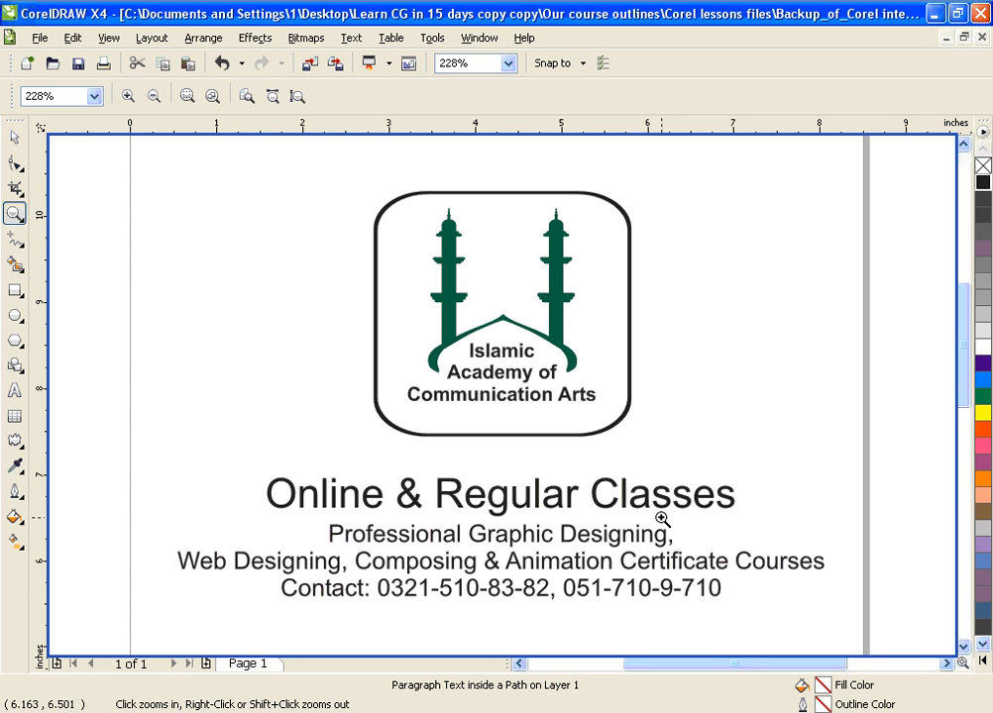